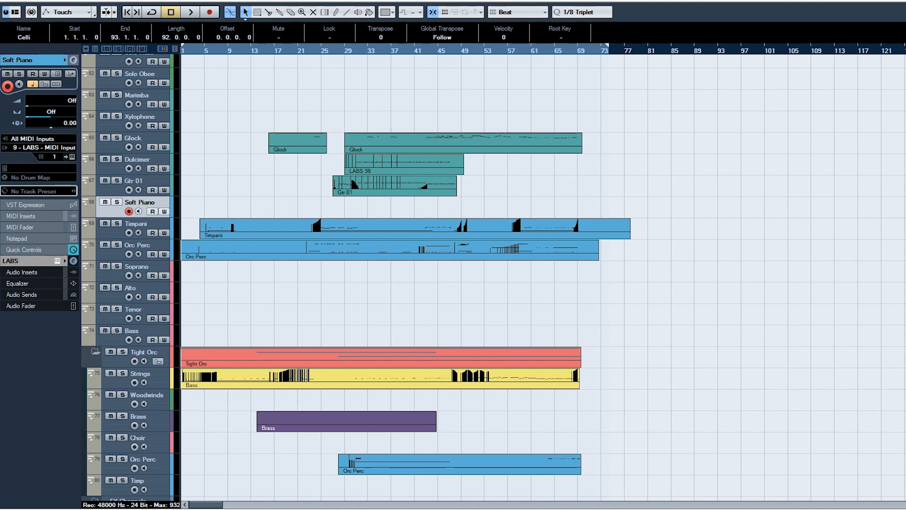
Step: Examine the arrangement's tracks from the strings through brass, woodwinds and percussion to the Tight Orc folder
scroll(543, 276, "up", 10)
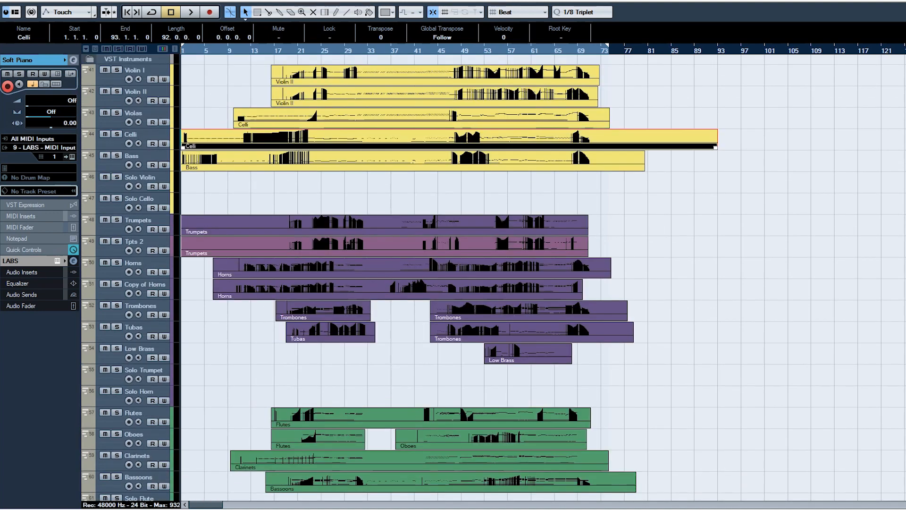
scroll(543, 276, "down", 4)
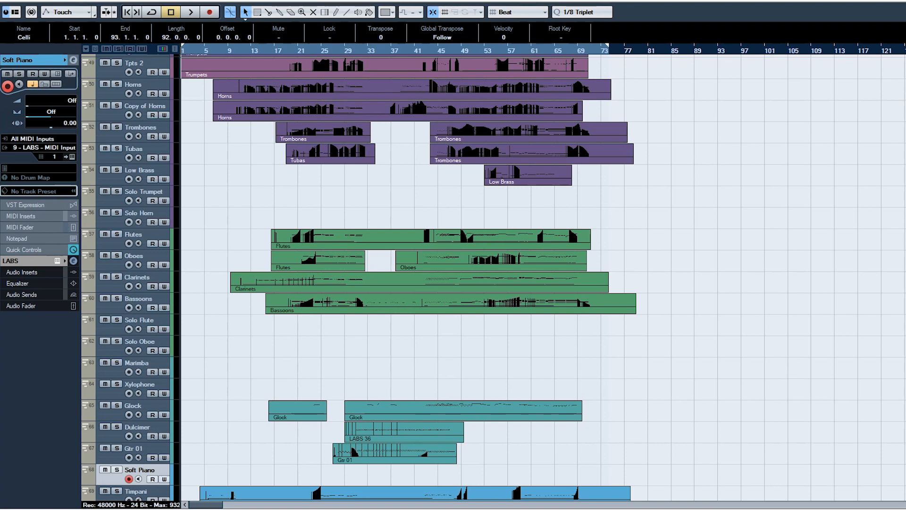
scroll(542, 276, "up", 4)
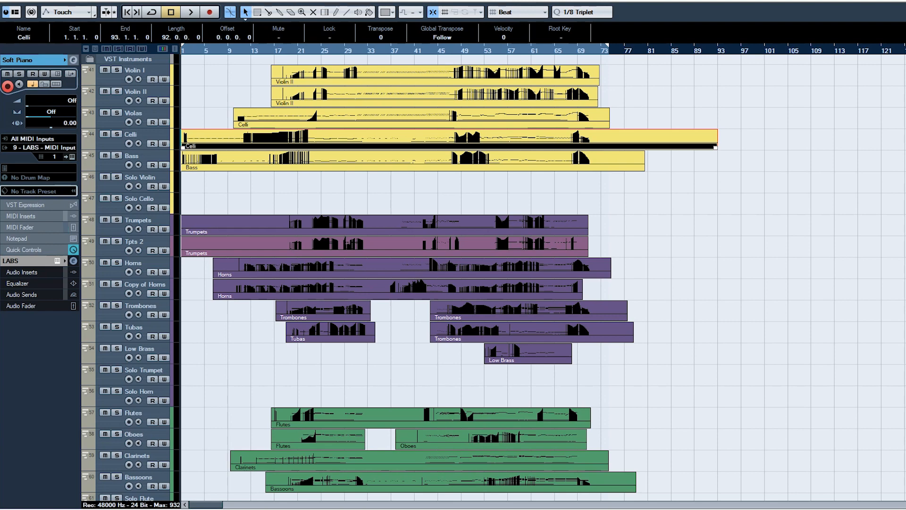
scroll(472, 283, "down", 10)
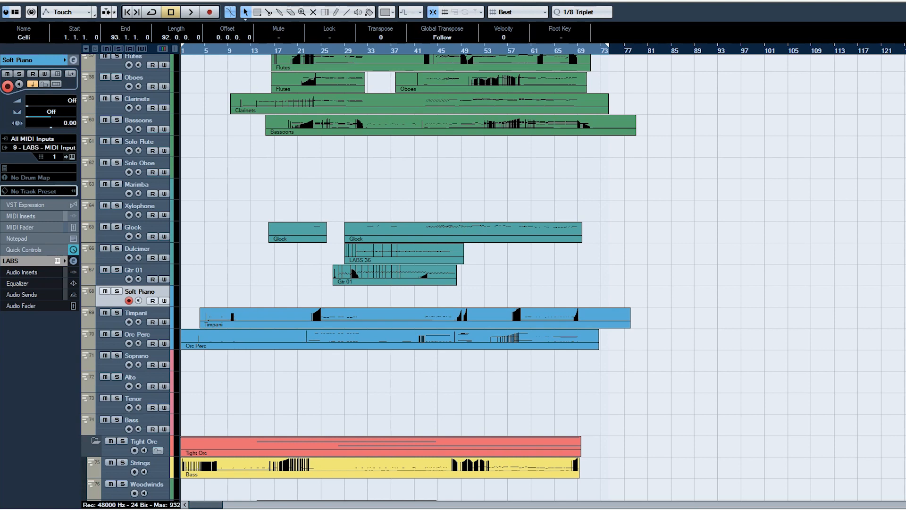
scroll(411, 274, "up", 10)
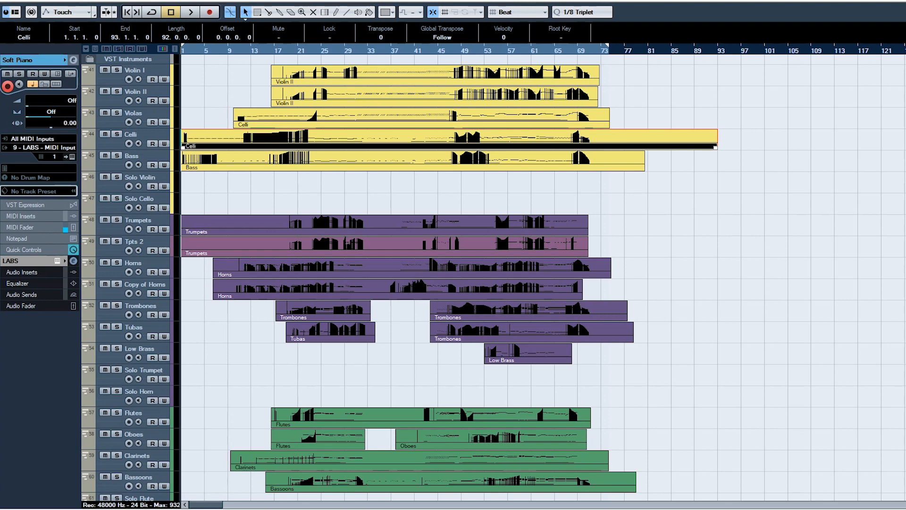
scroll(448, 279, "down", 10)
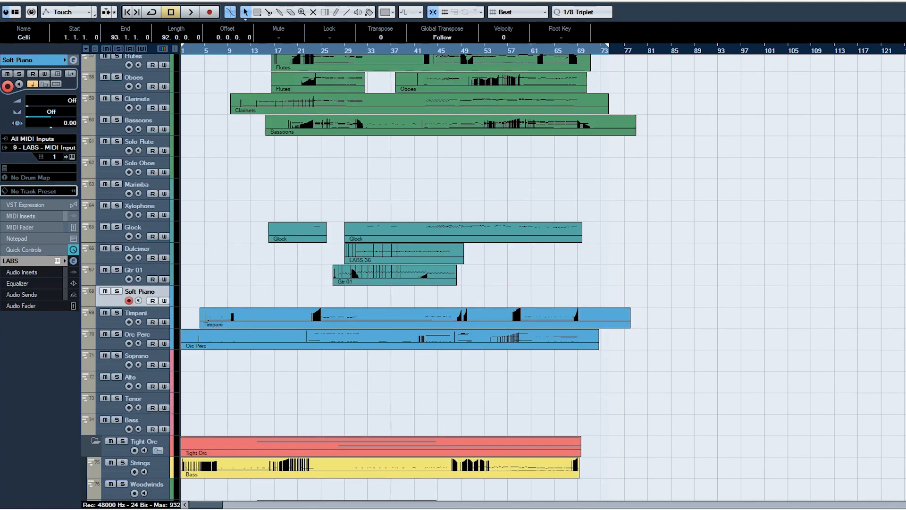
scroll(448, 278, "down", 2)
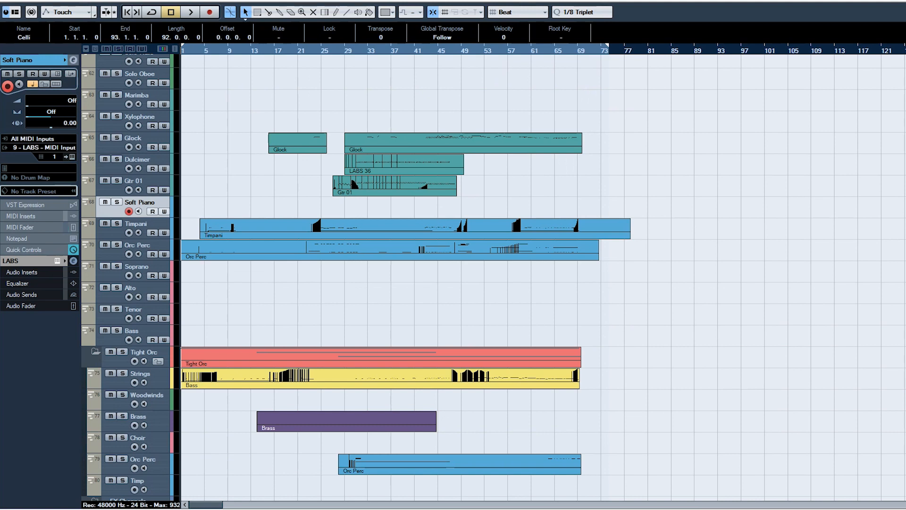
Step: Select the Dulcimer track and inspect the Ample Guitar M II Lite instrument, closing its window again
left_click(138, 159)
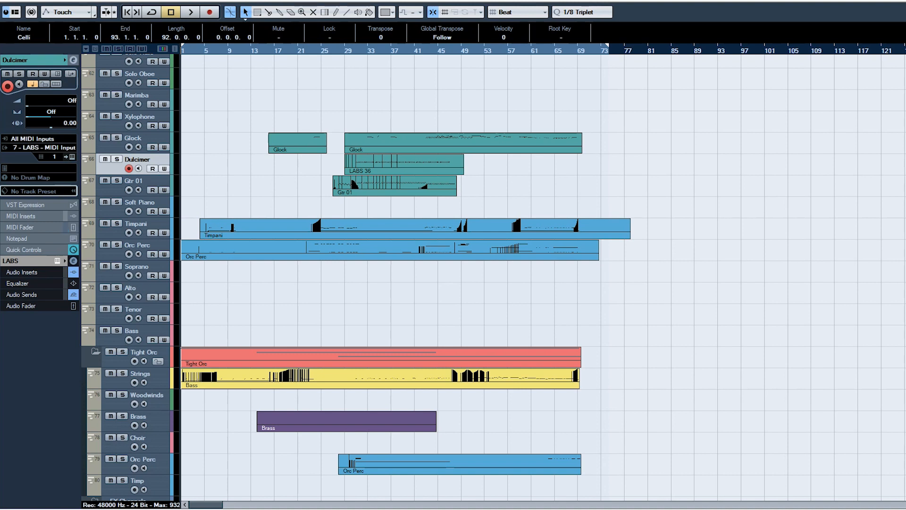
left_click(176, 171)
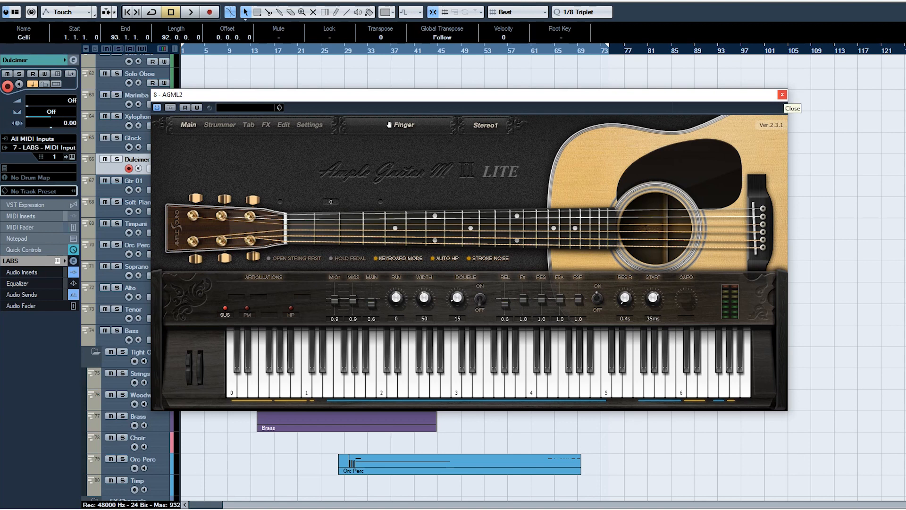
left_click(782, 95)
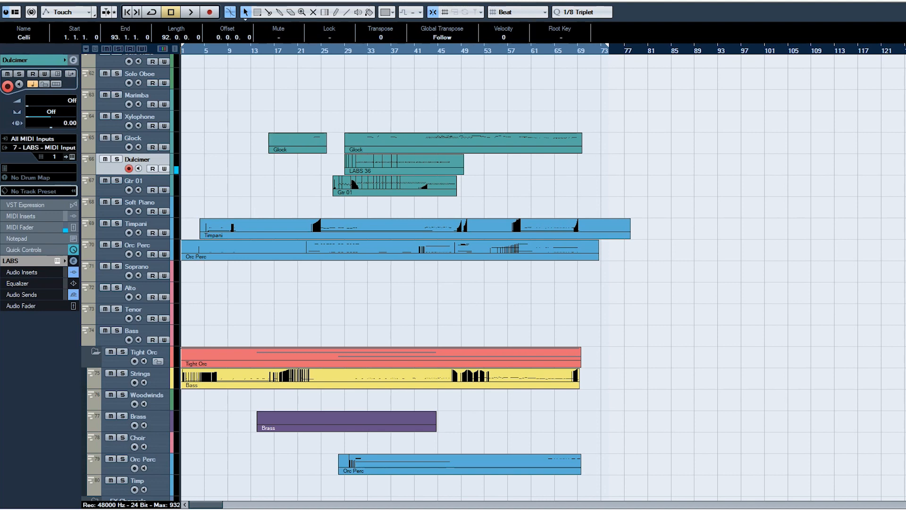
Step: Play back the arrangement and follow the Horns part's notes and controller lanes in the note editor at closer zoom
scroll(542, 278, "up", 5)
scroll(542, 278, "down", 3)
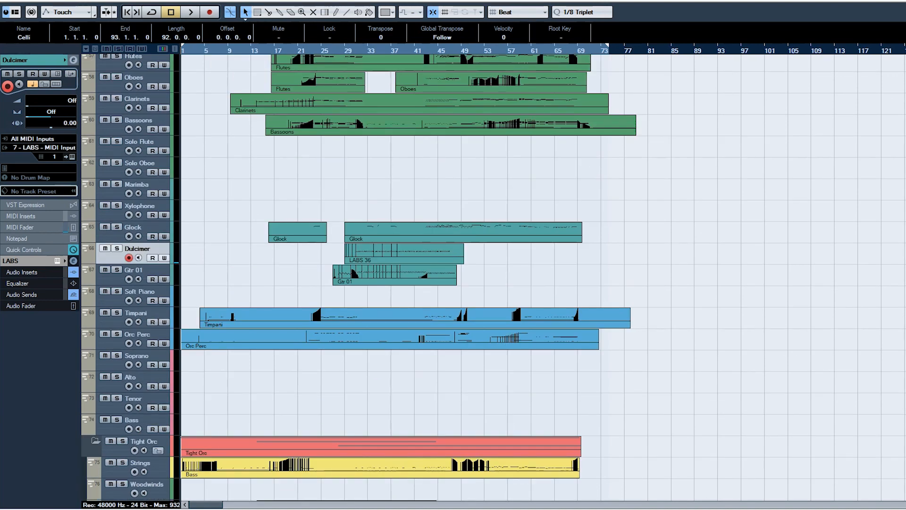
scroll(542, 278, "down", 4)
scroll(543, 279, "up", 10)
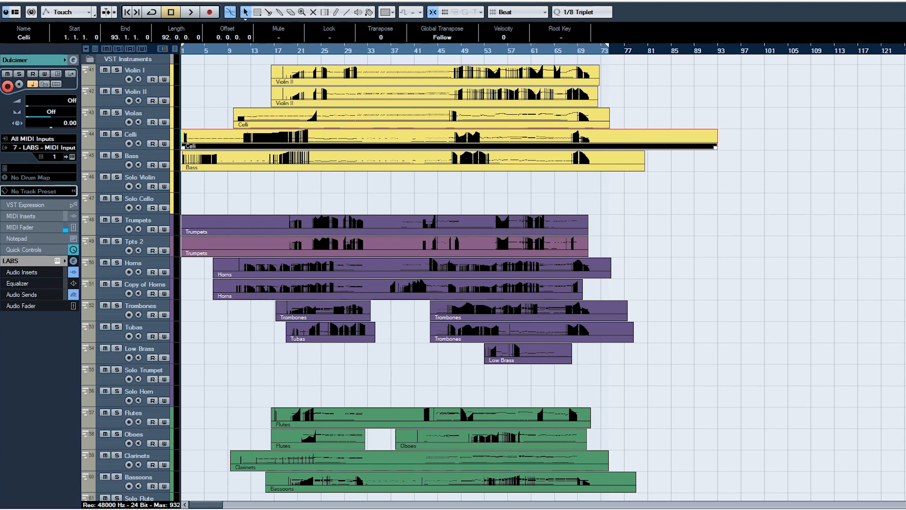
key("space")
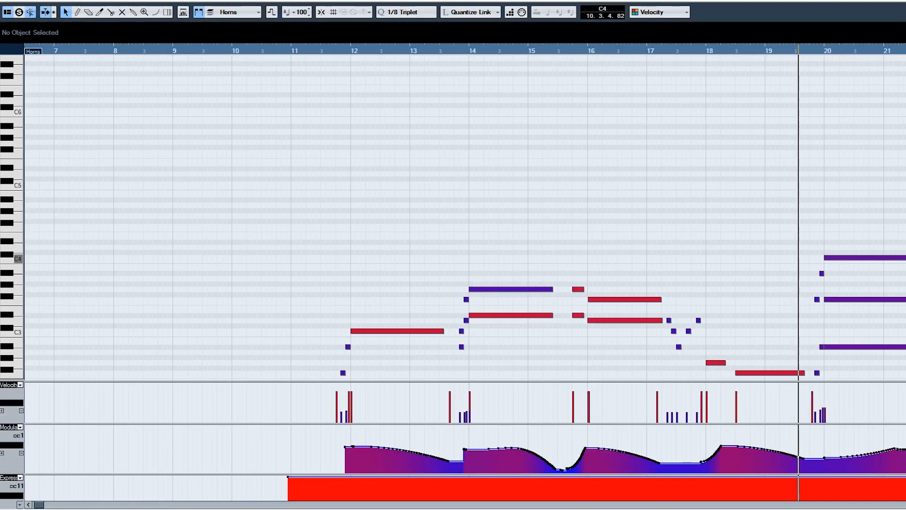
scroll(275, 259, "down", 3)
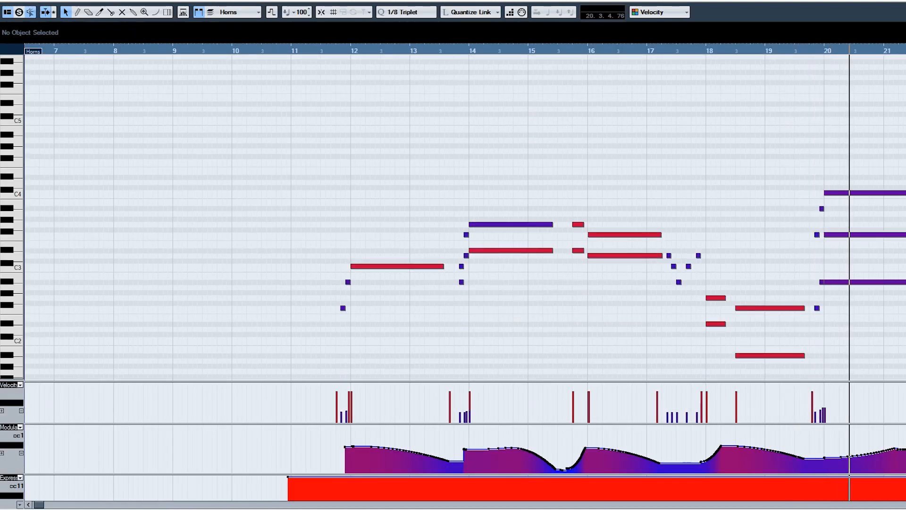
key("g")
key("h")
key("h")
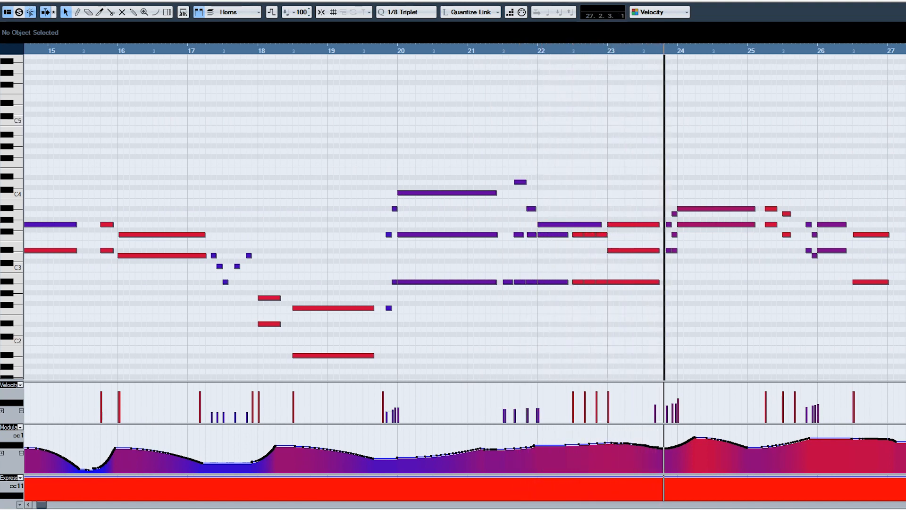
key("Return")
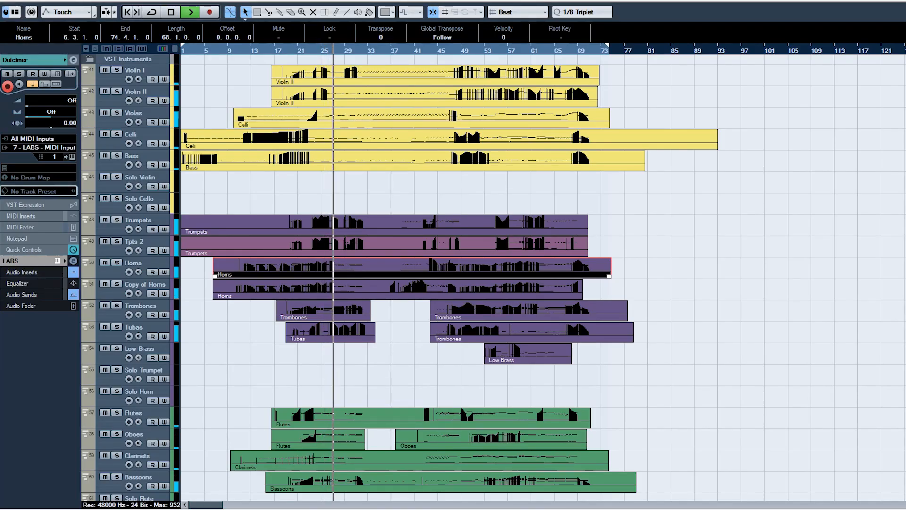
Step: Follow the Trumpets part in the note editor during playback, around bars 26 to 32, and return to the arrangement
double_click(357, 221)
scroll(521, 199, "down", 2)
scroll(521, 199, "up", 1)
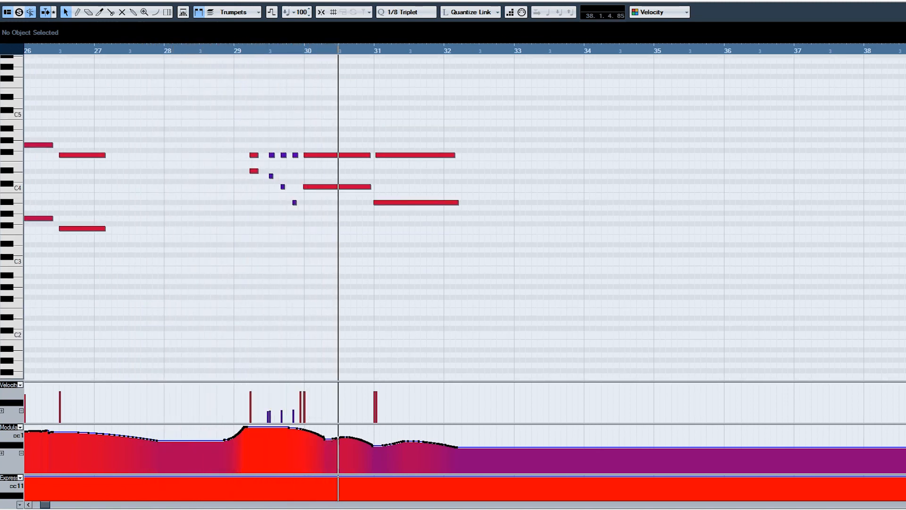
key("Return")
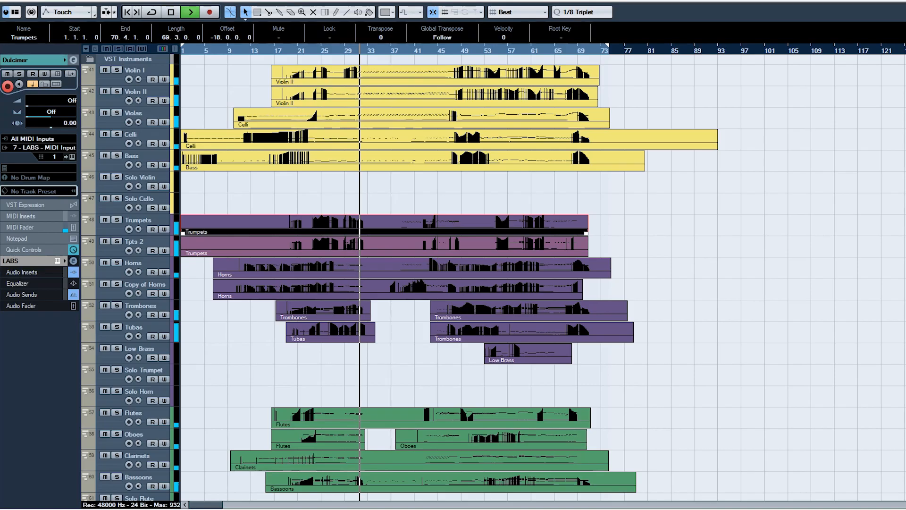
Step: View the notes of the Violin I track's part during playback, zoomed out around bars 31 to 43
double_click(433, 75)
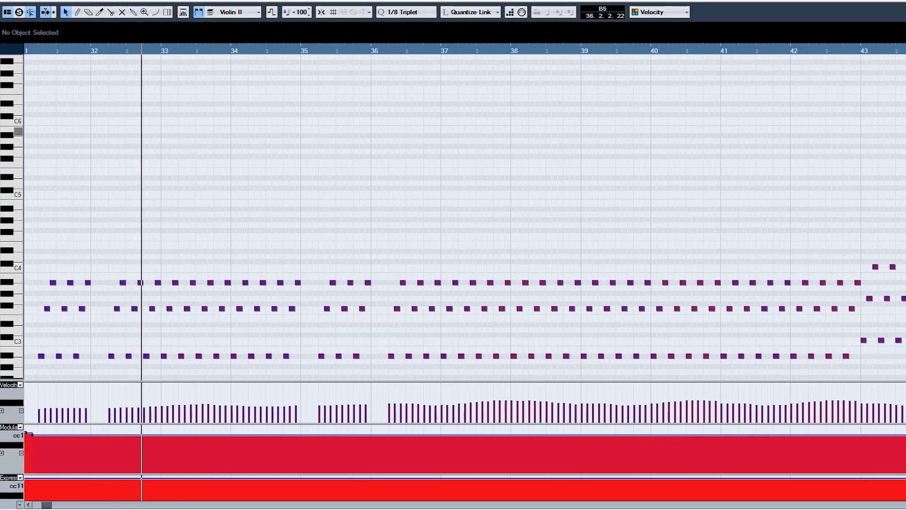
scroll(433, 186, "down", 2)
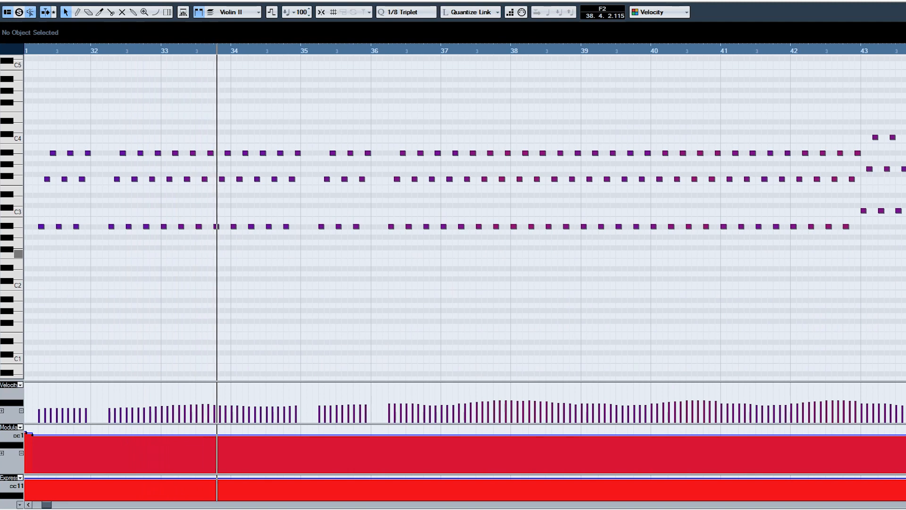
scroll(433, 237, "down", 2)
key("g")
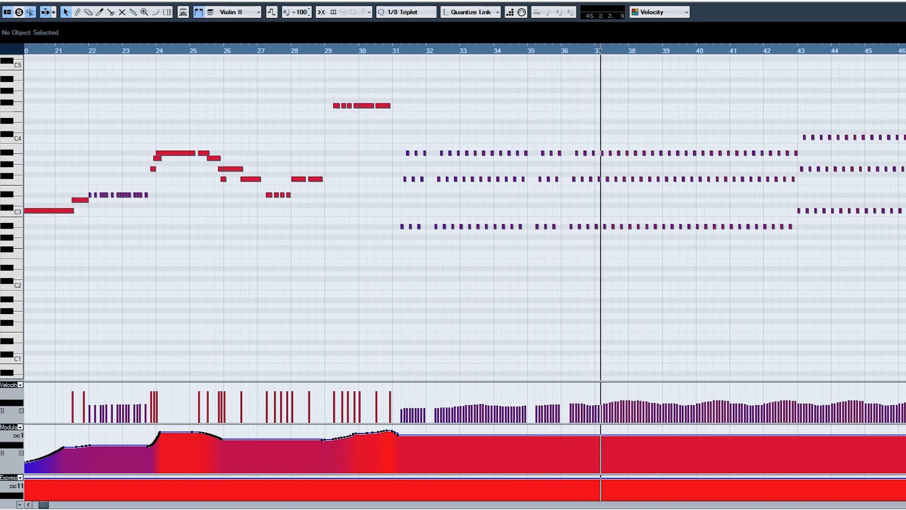
key("Return")
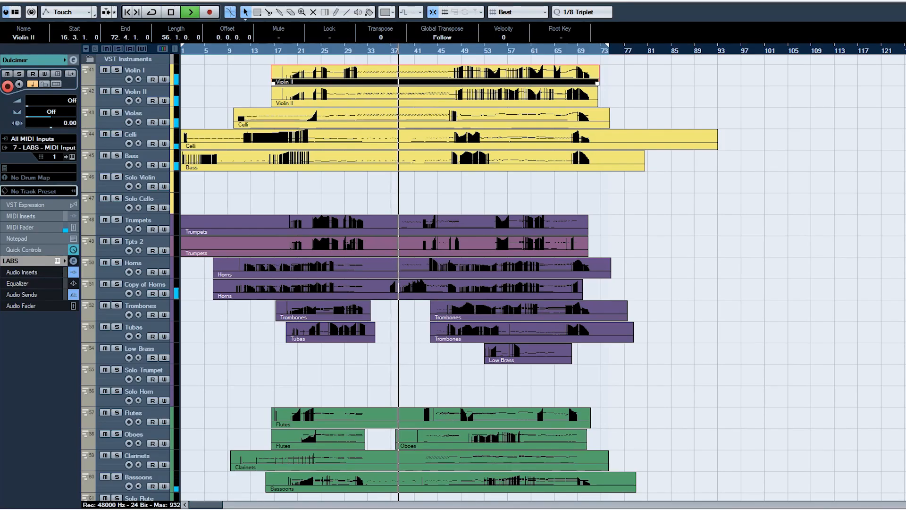
Step: Follow the Horns part from about bar 37 in the note editor during playback, and close the editor
double_click(409, 262)
scroll(409, 257, "down", 3)
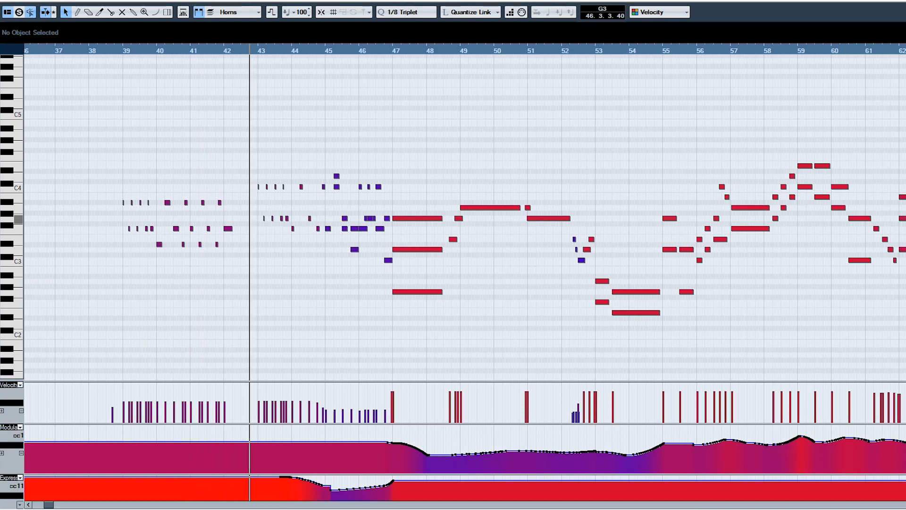
key("Return")
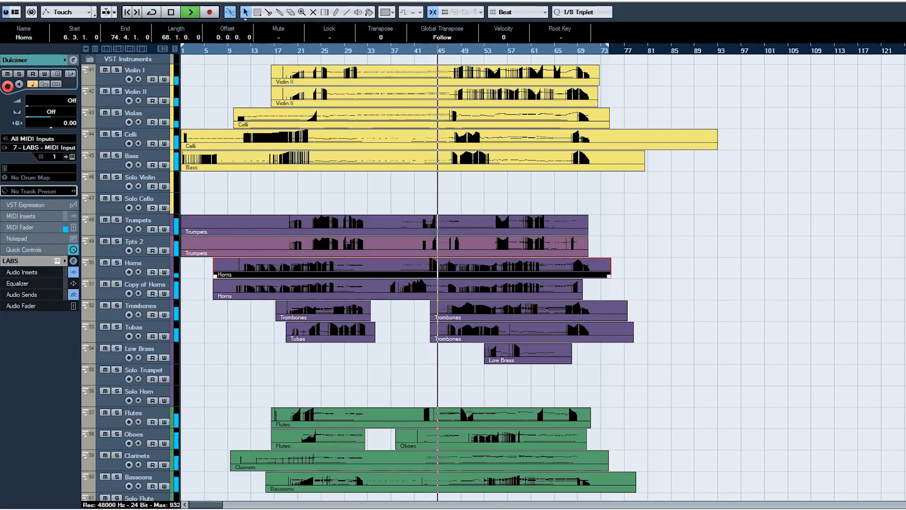
Step: Examine the second Trombones part in the note editor during playback, including its lowest notes, and close the editor
double_click(529, 311)
scroll(360, 242, "down", 2)
scroll(360, 242, "down", 1)
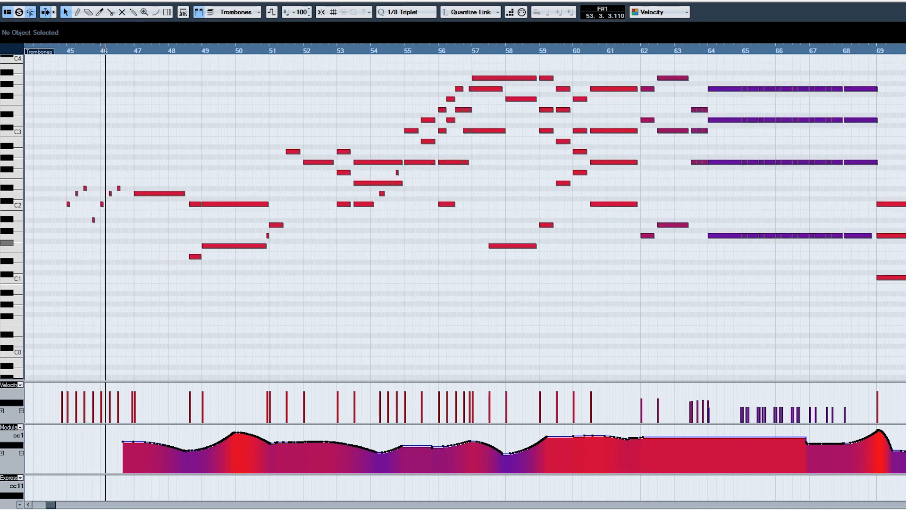
scroll(360, 243, "down", 1)
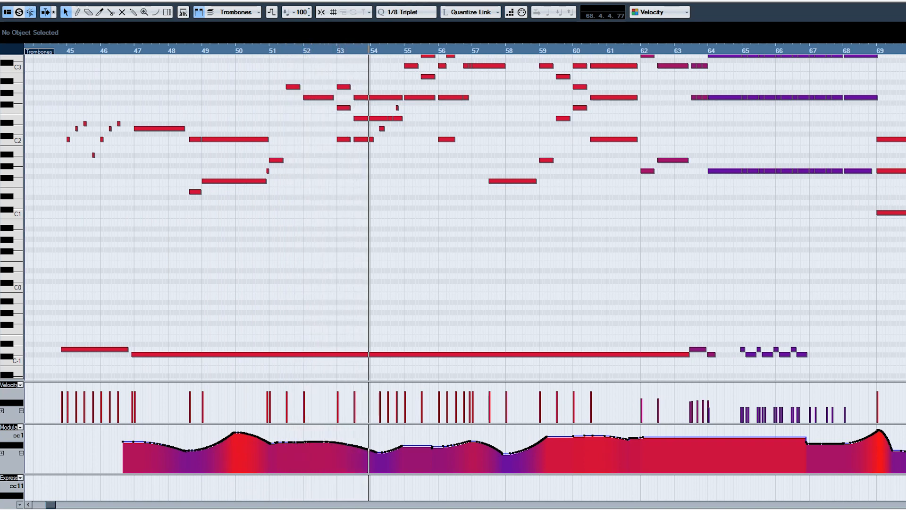
scroll(828, 112, "up", 3)
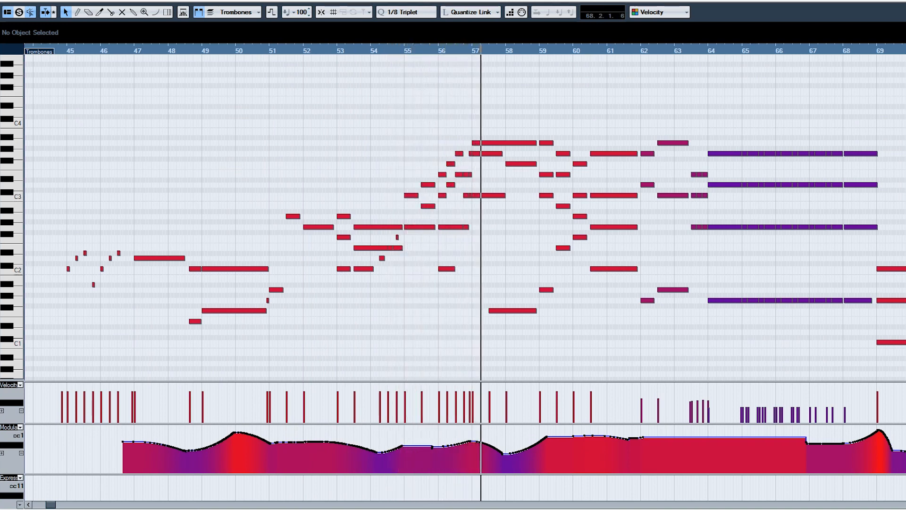
key("Return")
Step: Follow the final section of the Violin I track's part from bar 56 in the note editor
double_click(363, 74)
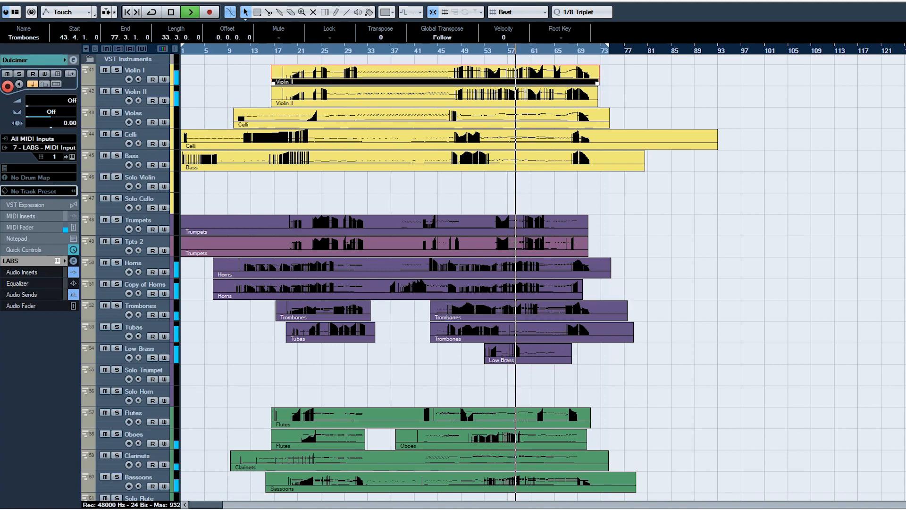
scroll(355, 170, "up", 2)
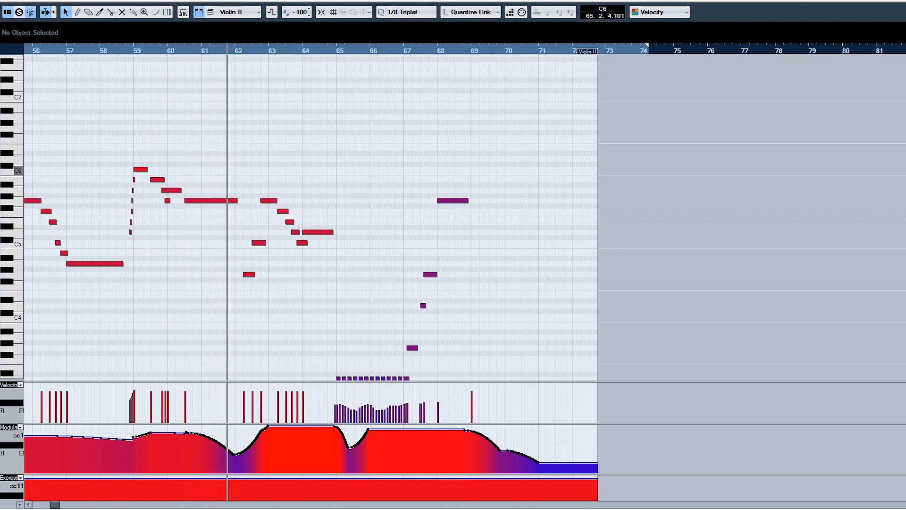
scroll(362, 208, "down", 2)
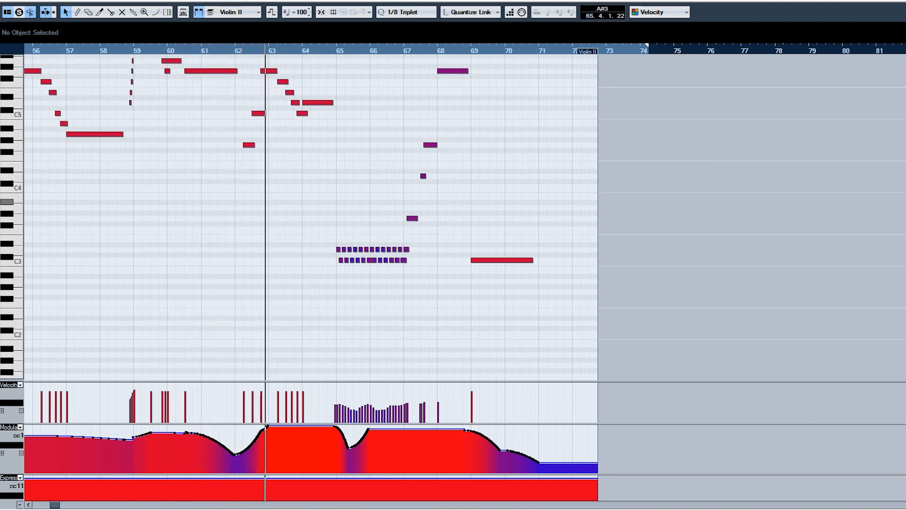
scroll(362, 208, "up", 1)
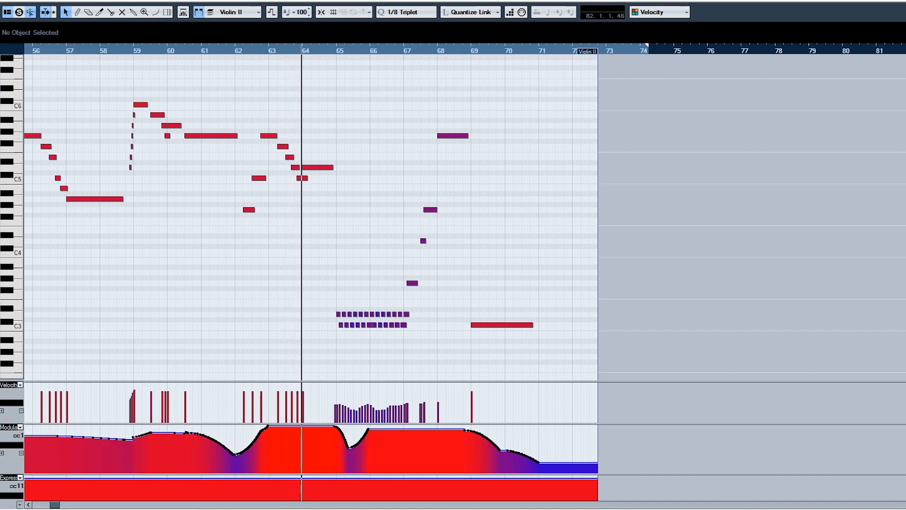
key("Return")
Step: Follow the ending of the second Oboes track part in the note editor and return to the arrangement
scroll(362, 207, "down", 2)
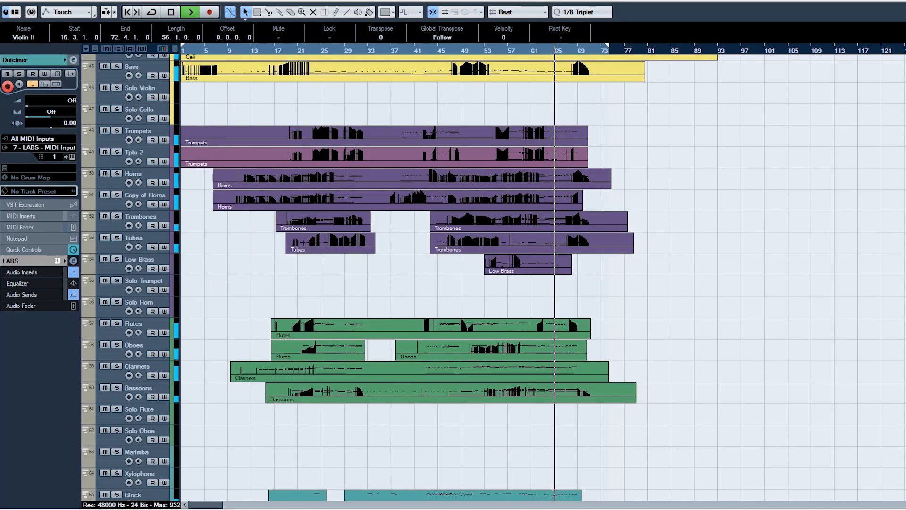
double_click(490, 350)
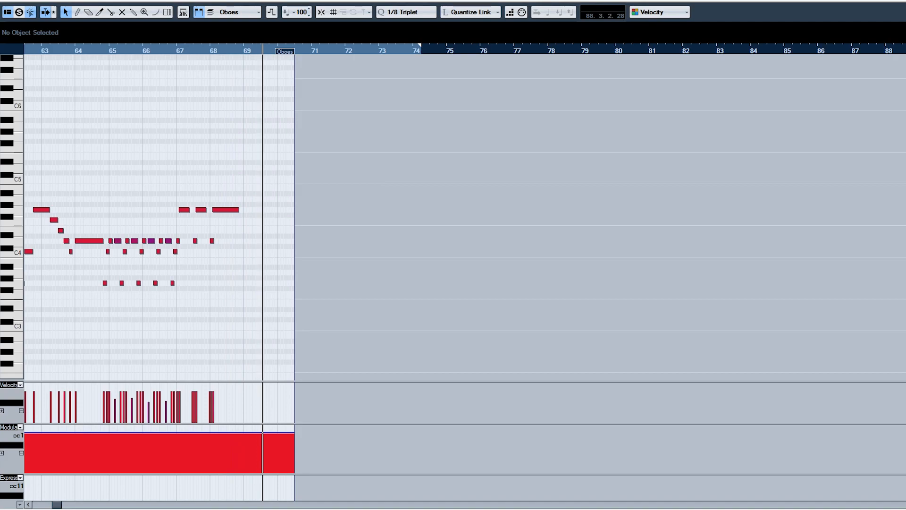
key("Return")
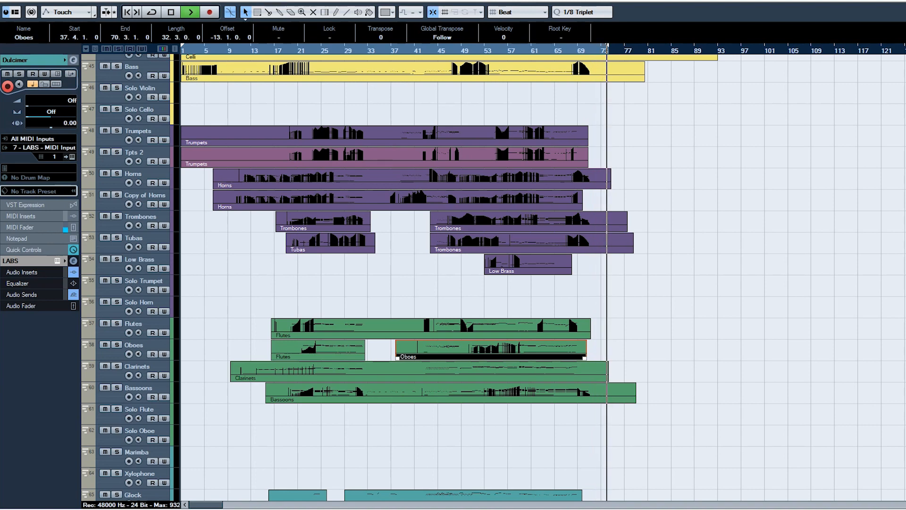
scroll(520, 274, "up", 3)
scroll(519, 273, "down", 6)
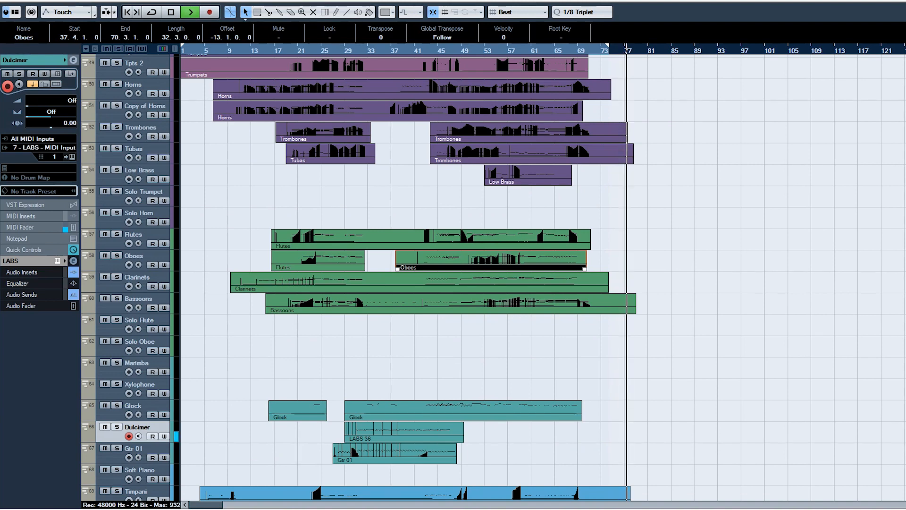
Step: Look over the string, brass, woodwind and percussion tracks while the piece plays out, and stop playback near bar 89
scroll(519, 274, "down", 6)
scroll(520, 274, "up", 6)
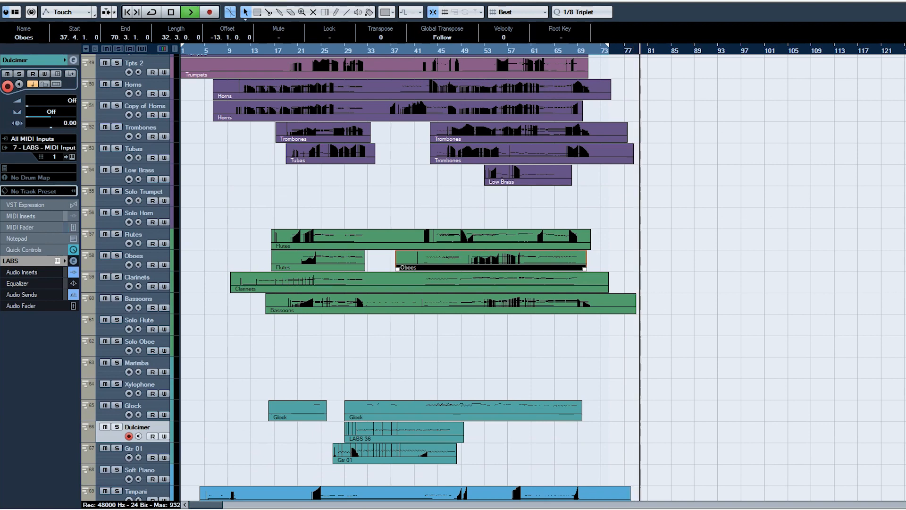
scroll(519, 273, "up", 6)
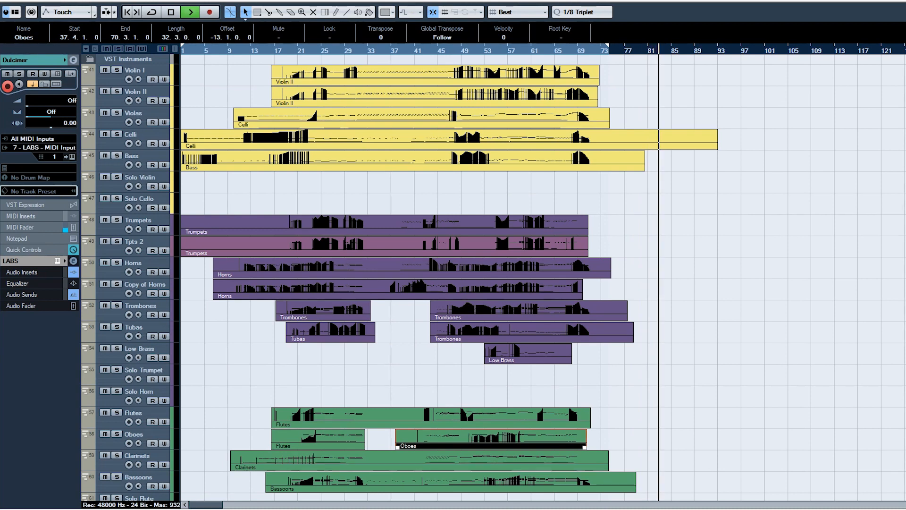
scroll(519, 274, "down", 15)
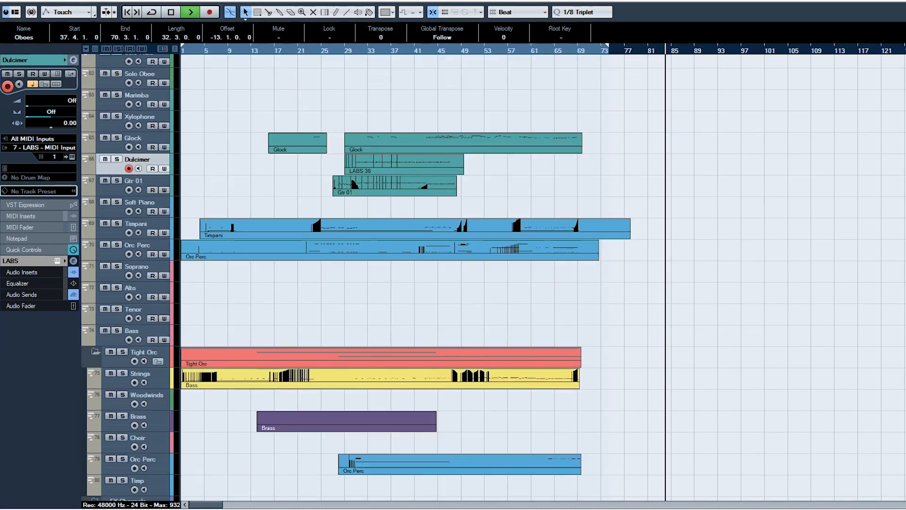
scroll(520, 274, "up", 12)
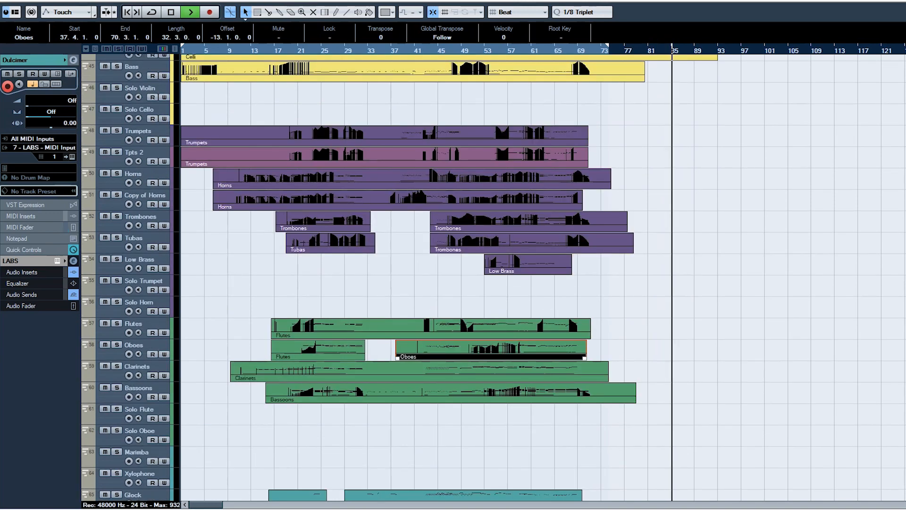
scroll(519, 274, "up", 3)
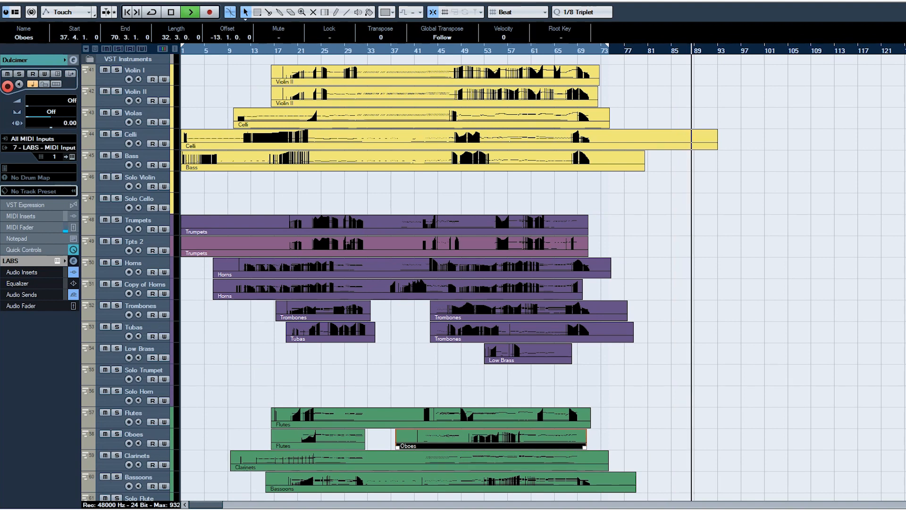
key("space")
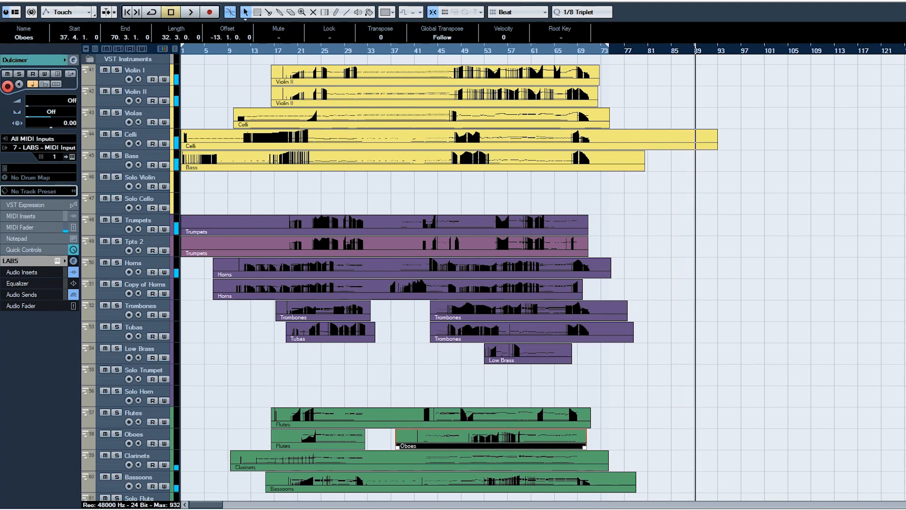
Step: Look over the arrangement from its start, surveying the string, brass, woodwind and percussion tracks
key("b")
key("b")
key("b")
key("b")
key("b")
key("b")
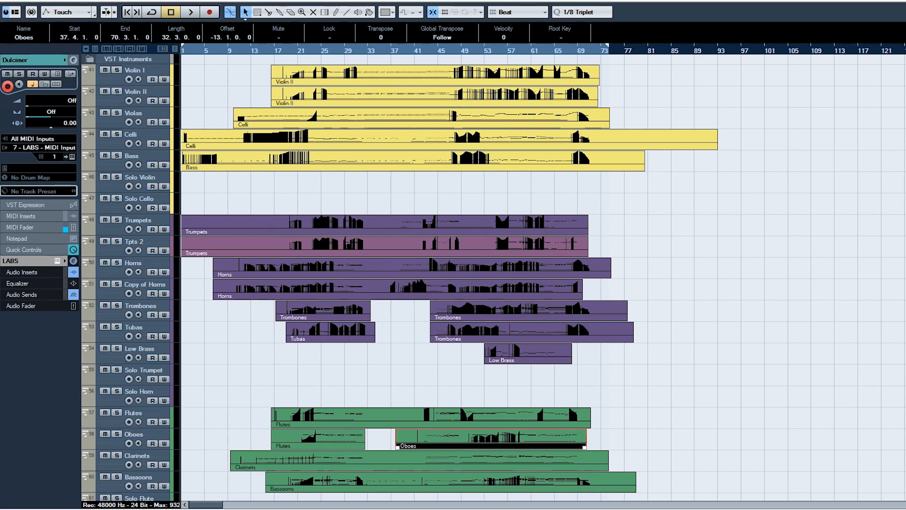
scroll(453, 277, "down", 5)
scroll(453, 278, "up", 5)
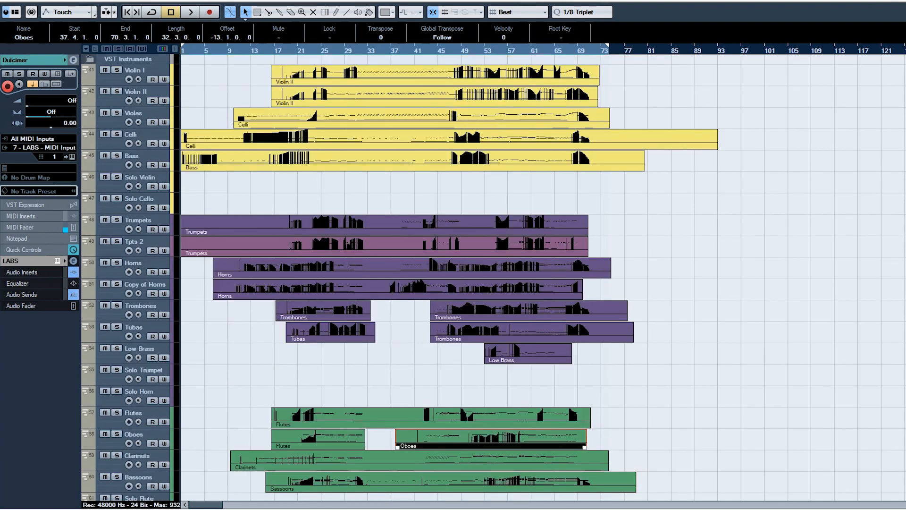
scroll(453, 277, "down", 2)
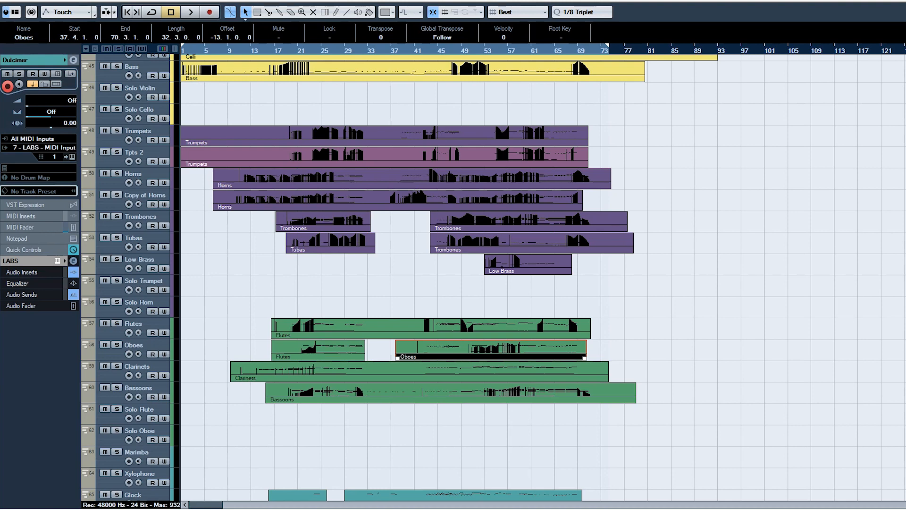
scroll(453, 277, "down", 4)
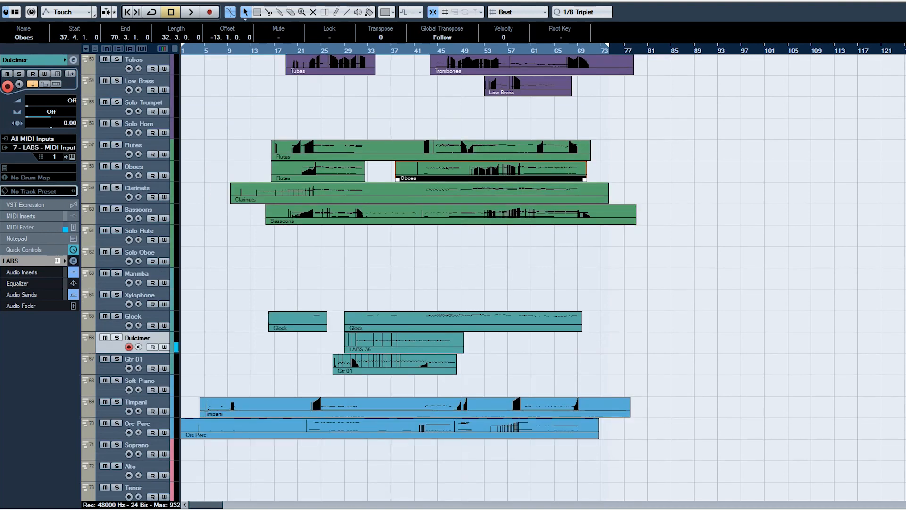
scroll(453, 278, "up", 6)
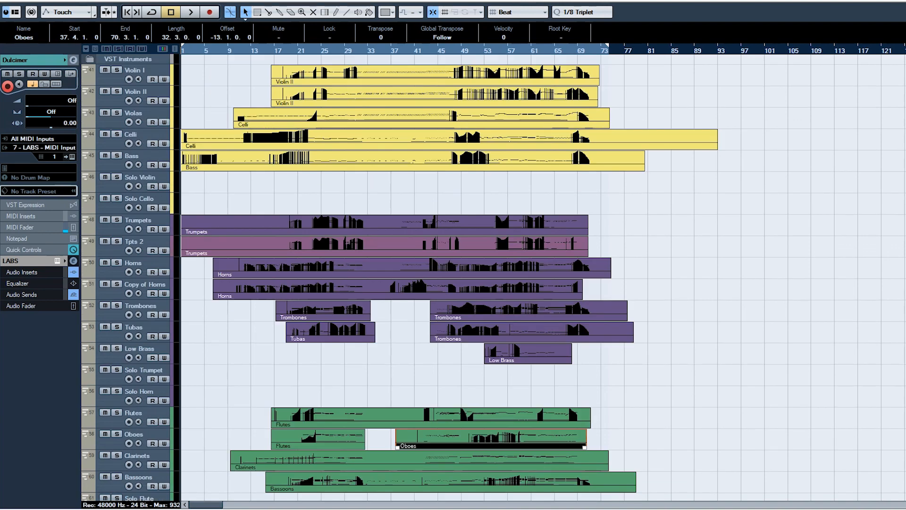
Step: Select the Copy of Horns track, move the playback position to about bar 23 and solo the Trumpets track
left_click(145, 285)
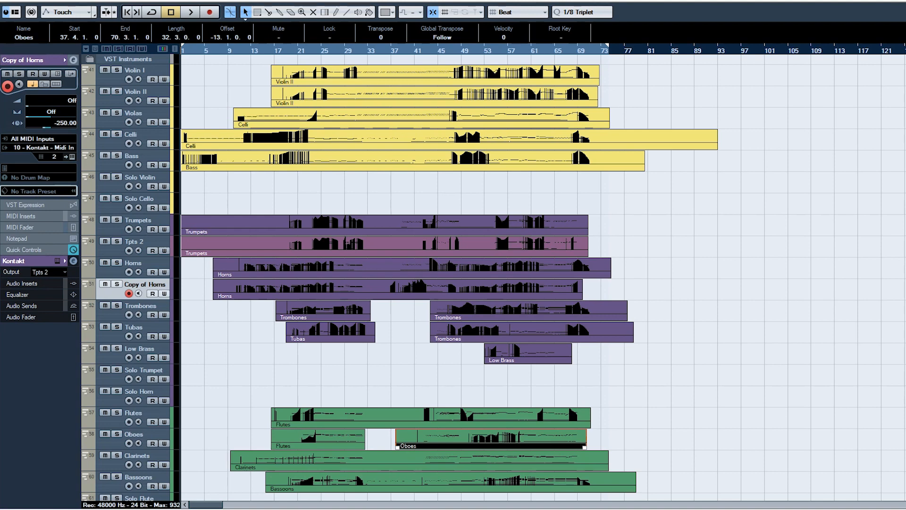
key("h")
key("h")
key("h")
key("h")
key("h")
key("h")
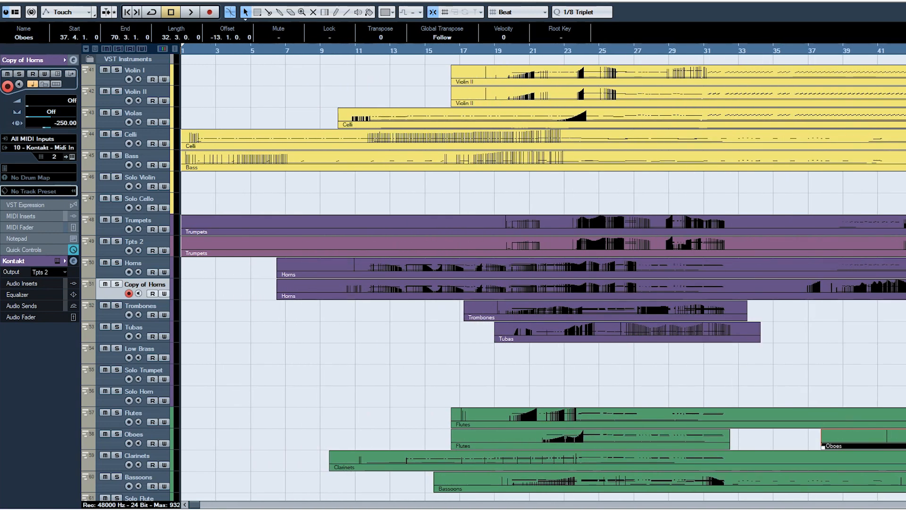
left_click_drag(497, 50, 572, 50)
left_click(116, 219)
Step: Follow the Trumpets track's part from about bar 23 in the note editor during playback, and close the editor
left_click(373, 243)
double_click(377, 224)
key("space")
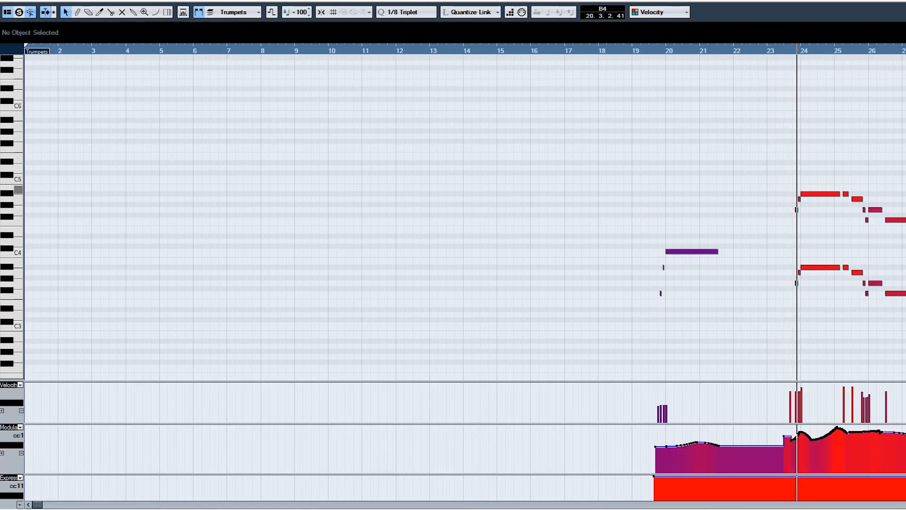
key("h")
key("h")
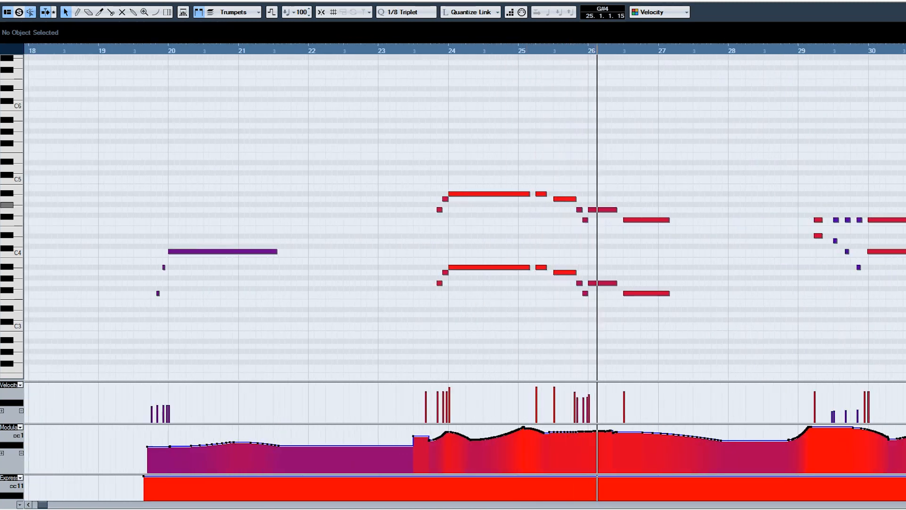
key("space")
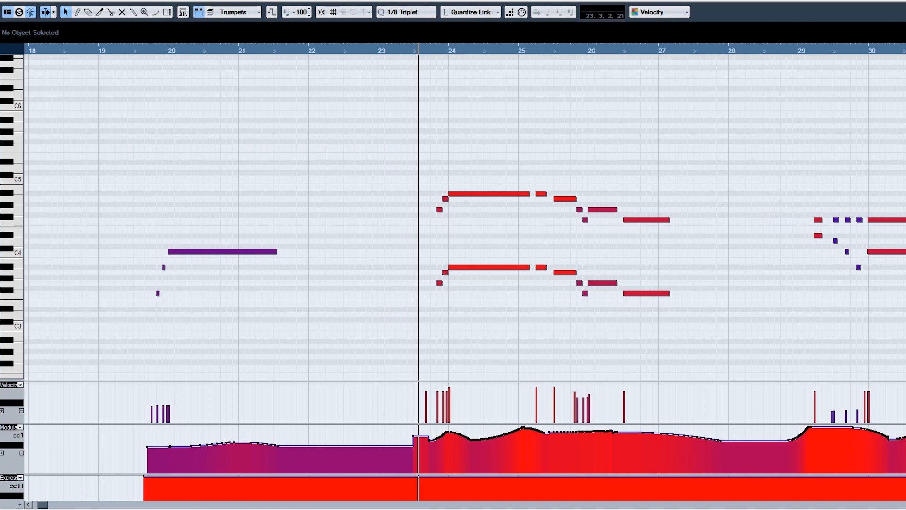
key("Return")
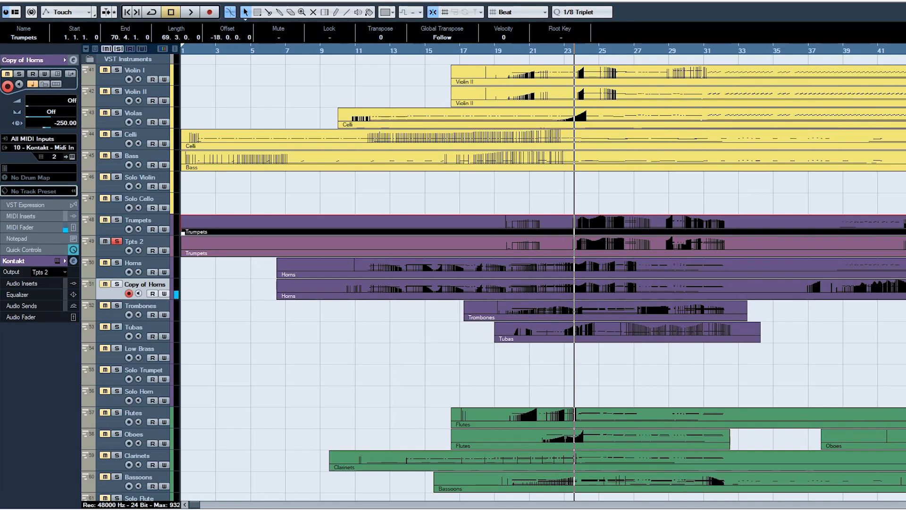
Step: Follow the Tpts 2 track's part from about bar 23 in the note editor during playback, and close the editor
key("g")
key("KP_Subtract")
key("Return")
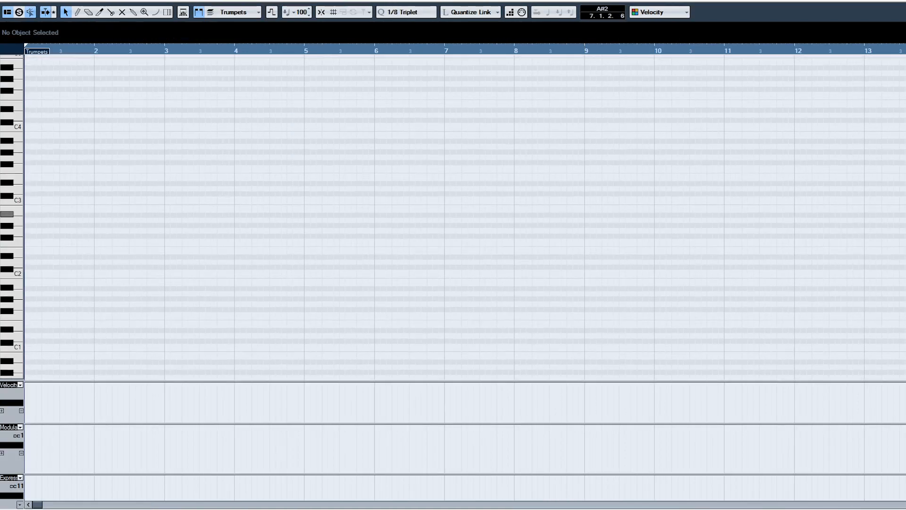
scroll(524, 213, "up", 3)
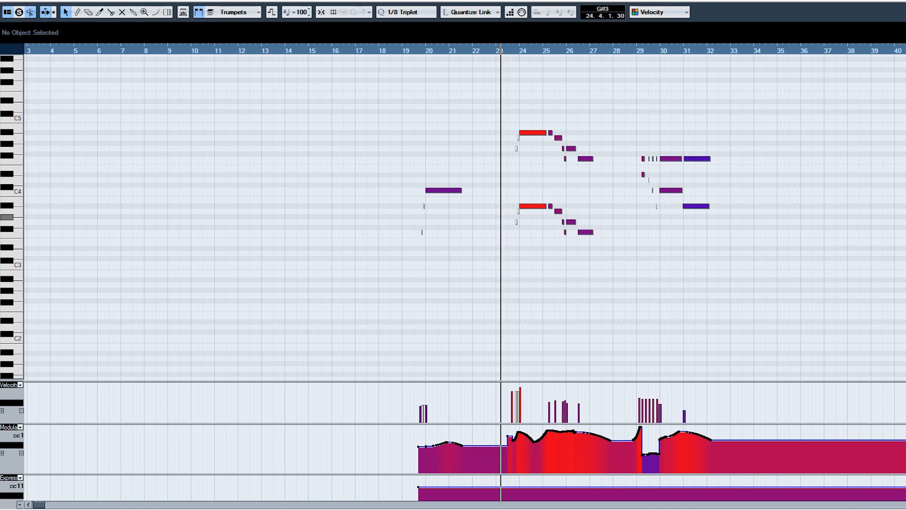
scroll(524, 165, "up", 3)
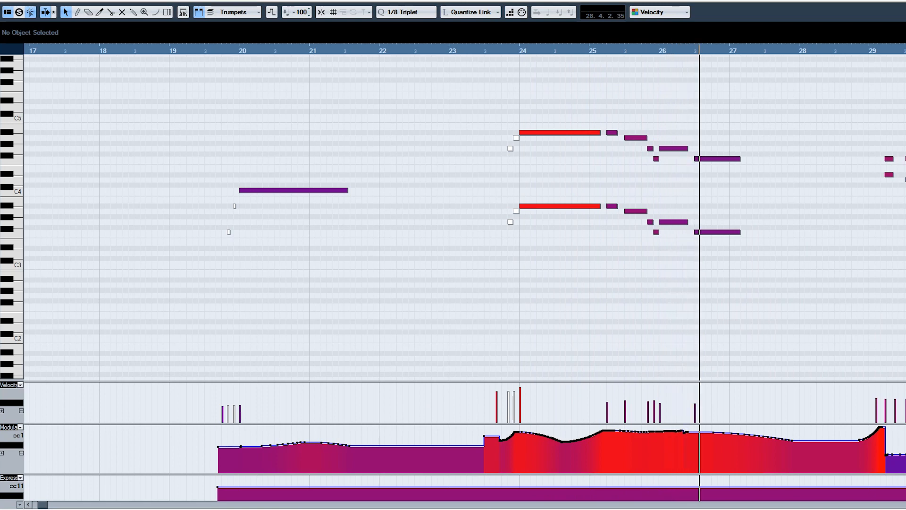
key("space")
key("Return")
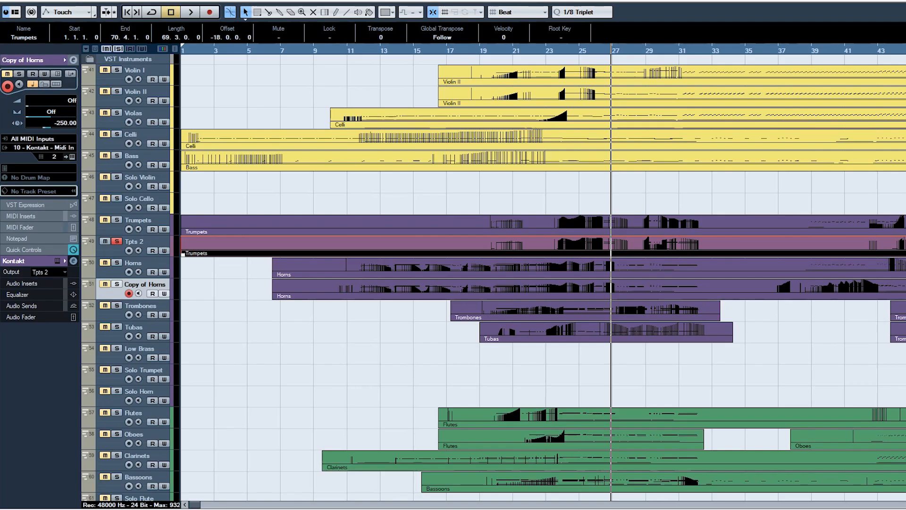
Step: Play the two soloed trumpet tracks together from about bar 26, and compare them with the full orchestra by clearing the solos
key("space")
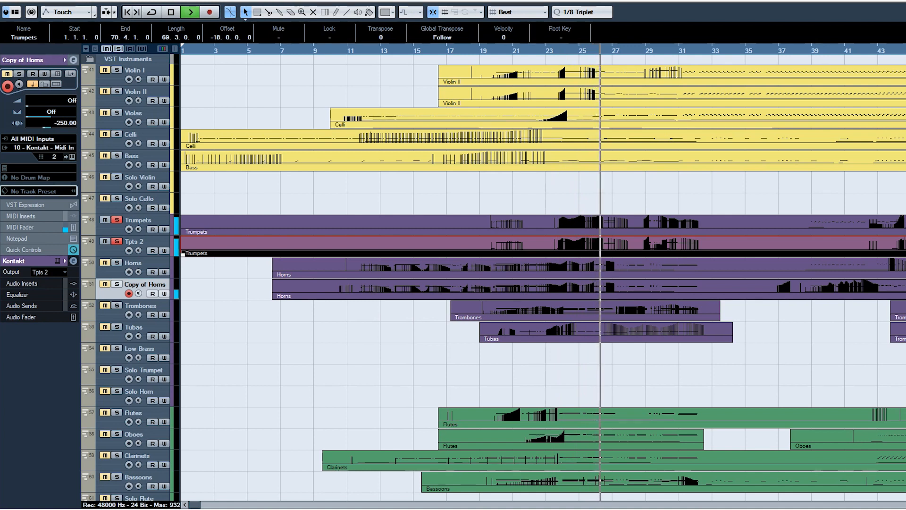
key("space")
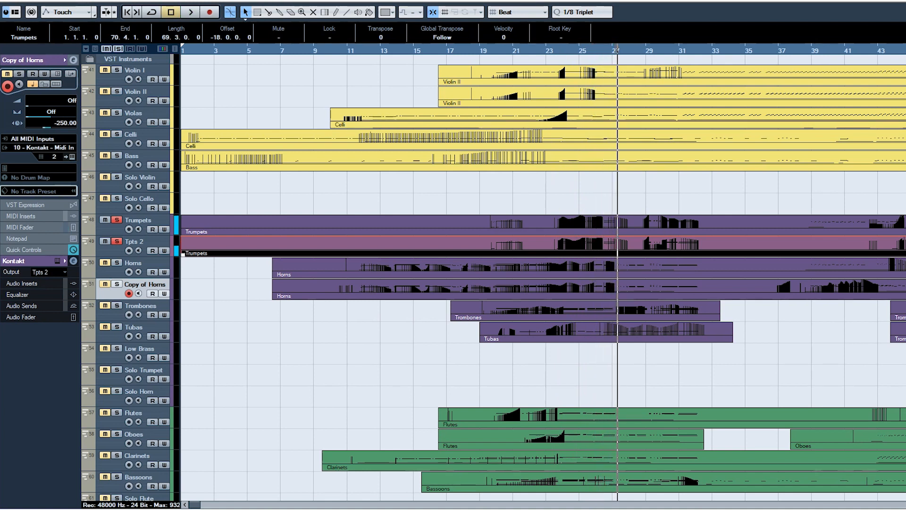
left_click(138, 220)
key("s")
key("space")
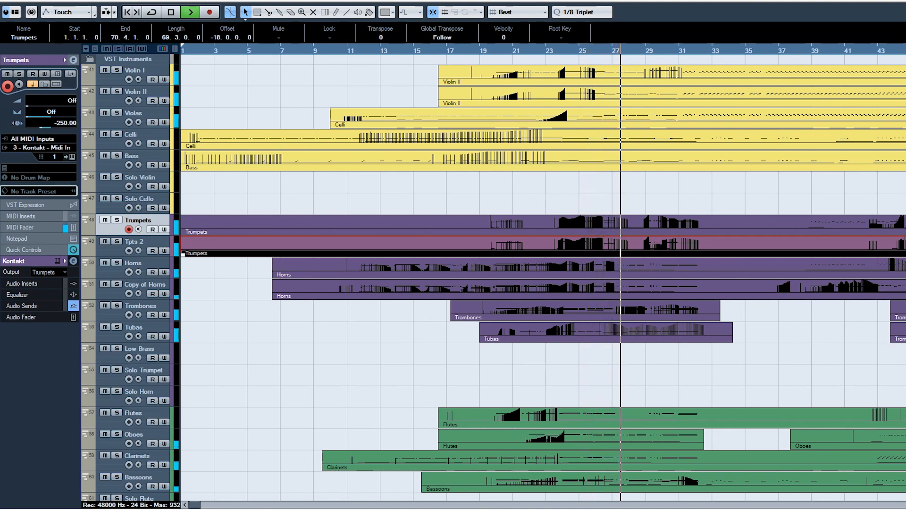
key("space")
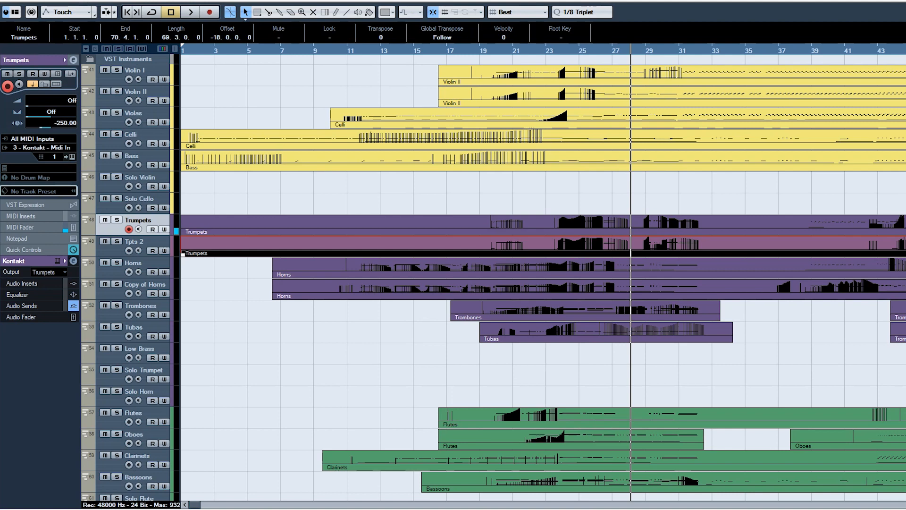
Step: Examine the Trumpets track's part in the note editor, including its lowest notes around C-1, and close the editor
double_click(370, 222)
scroll(370, 231, "down", 3)
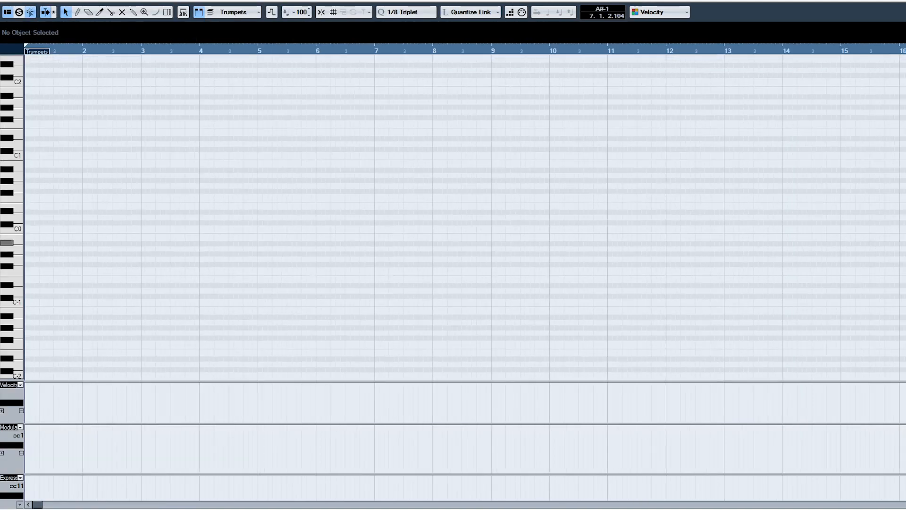
key("g")
key("g")
key("g")
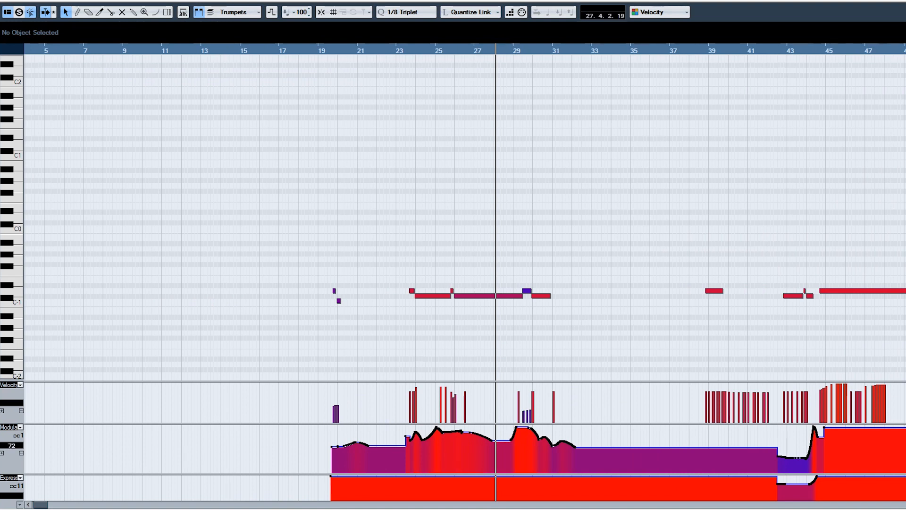
scroll(429, 292, "up", 4)
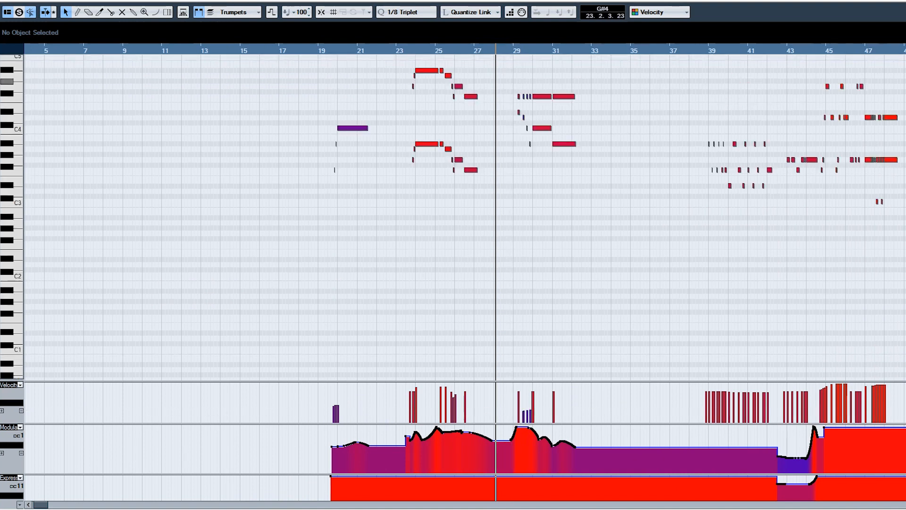
scroll(425, 189, "down", 3)
scroll(409, 181, "up", 3)
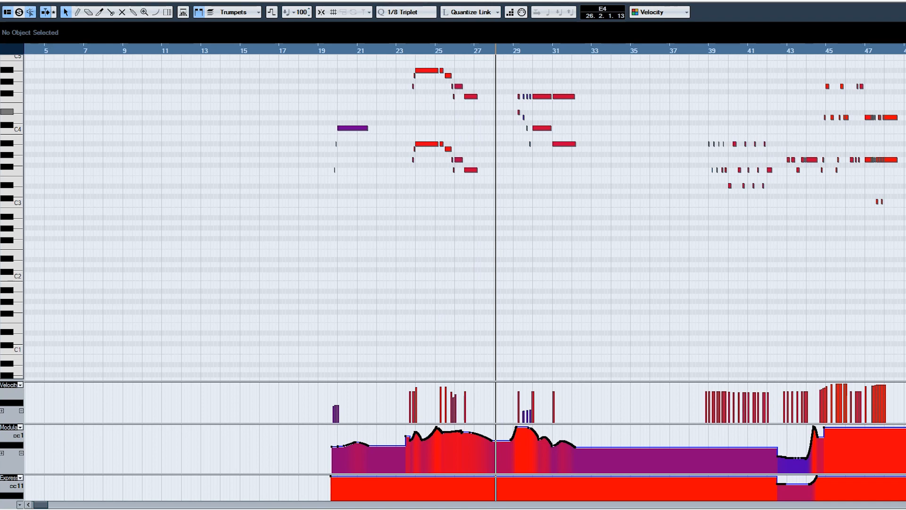
scroll(453, 217, "up", 5)
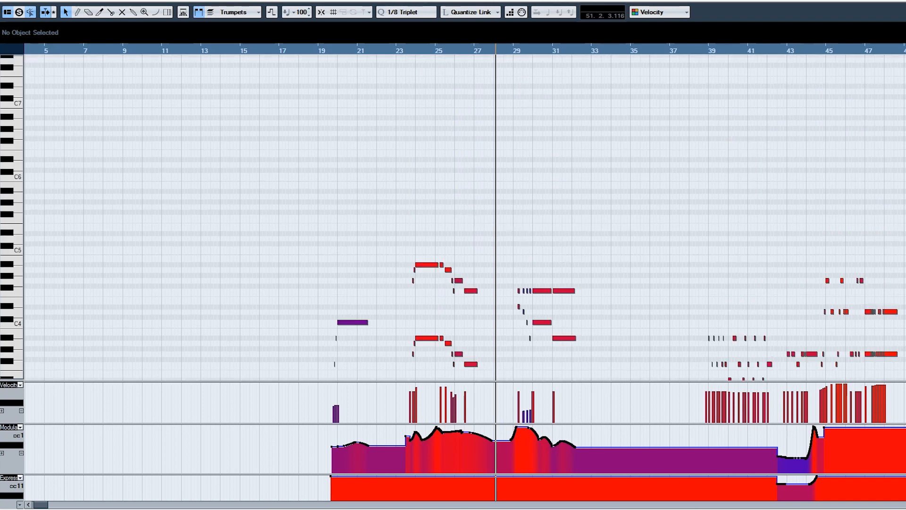
key("Return")
Step: Move the playback position to about bar 11 and play the string tracks soloed from Violin I through Solo Cello
scroll(543, 278, "down", 4)
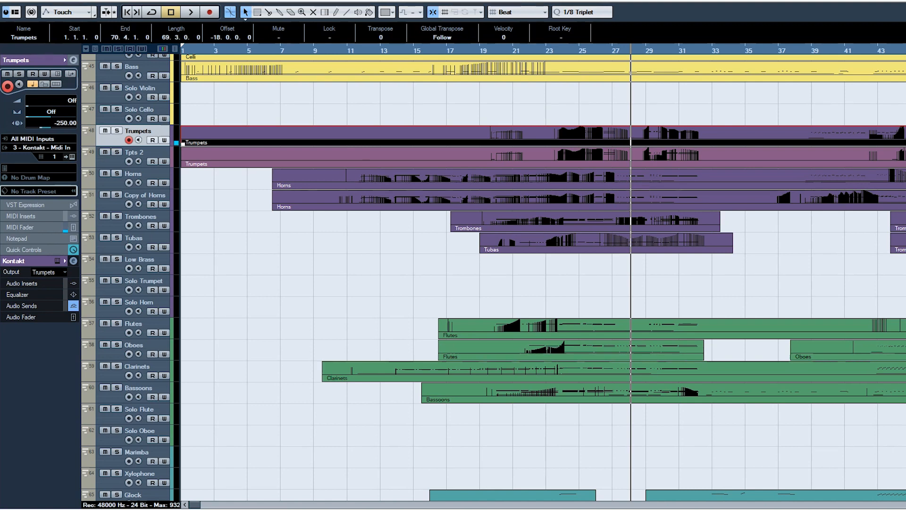
scroll(493, 276, "up", 4)
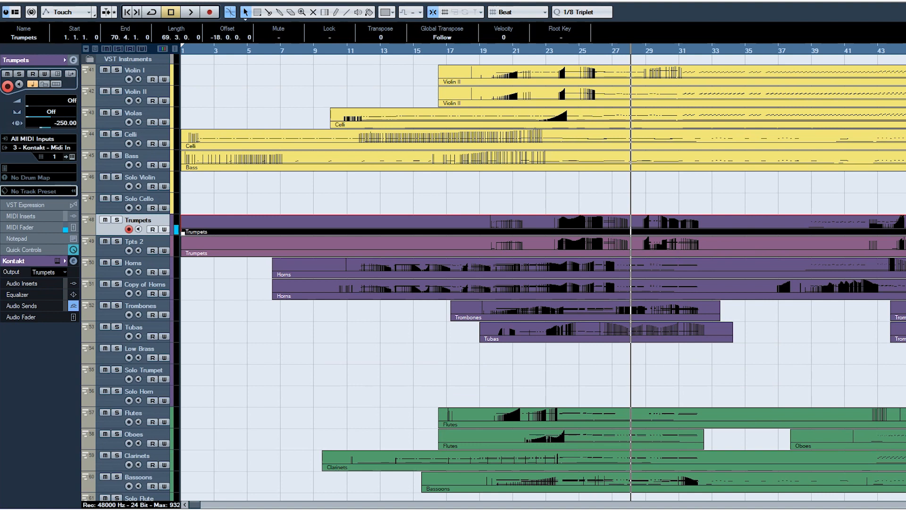
left_click_drag(391, 50, 355, 51)
left_click(117, 70)
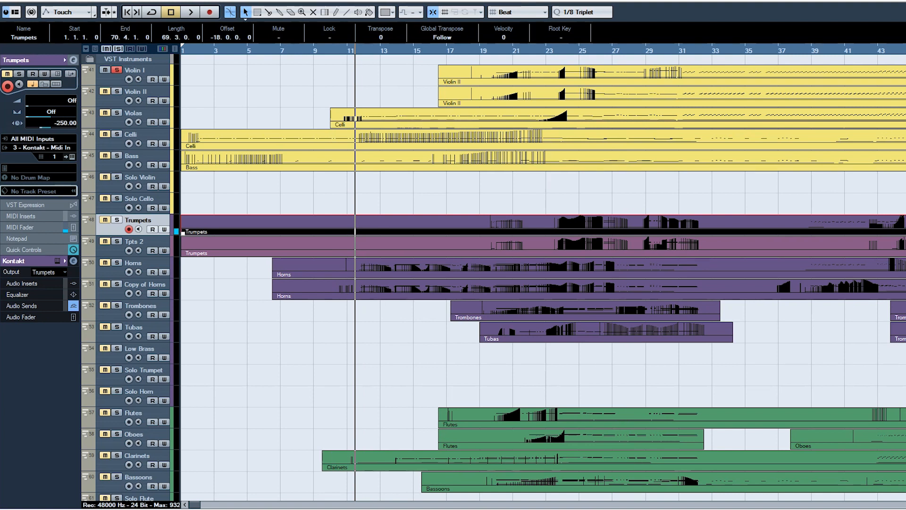
left_click(116, 69)
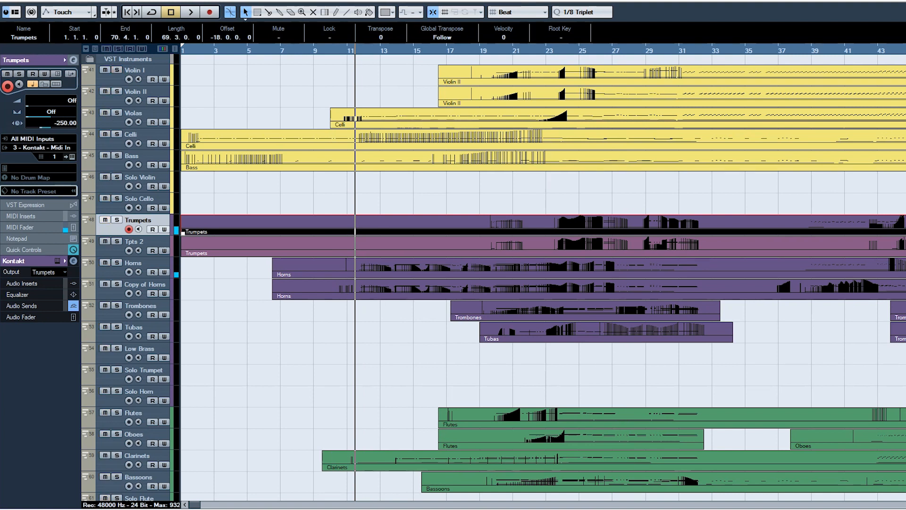
left_click_drag(116, 70, 117, 198)
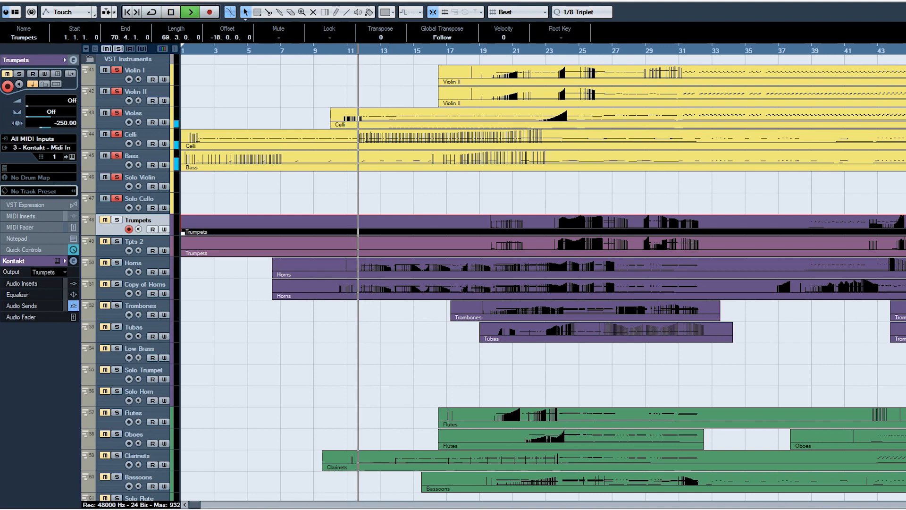
Step: Play the soloed string tracks through to about bar 31, and continue from there to about bar 60
key("KP_Decimal")
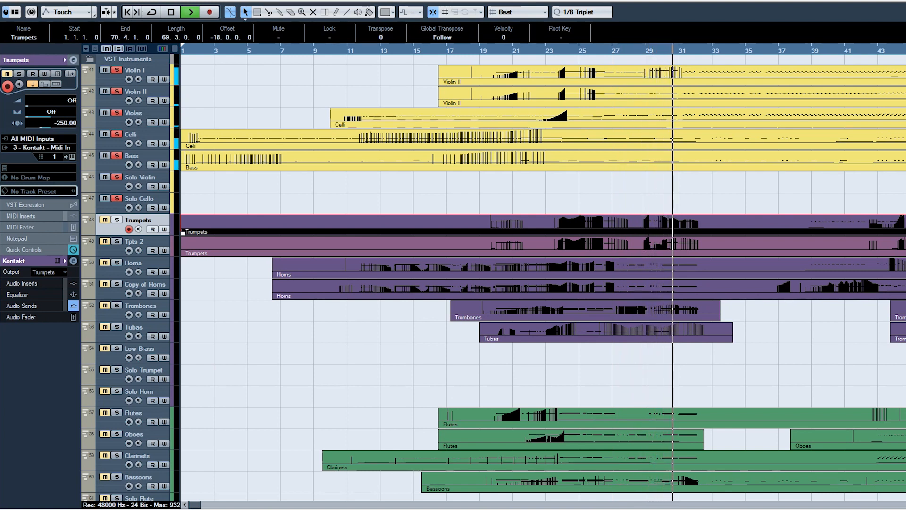
key("space")
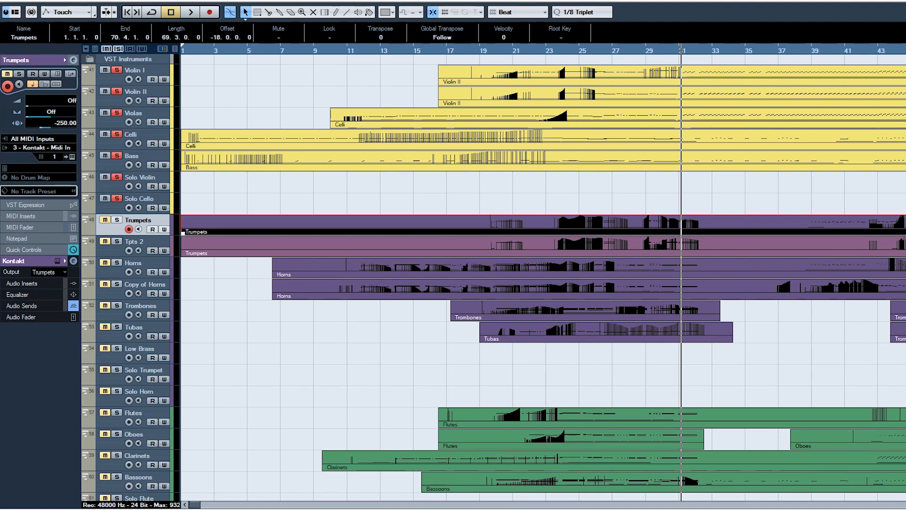
scroll(543, 278, "right", 5)
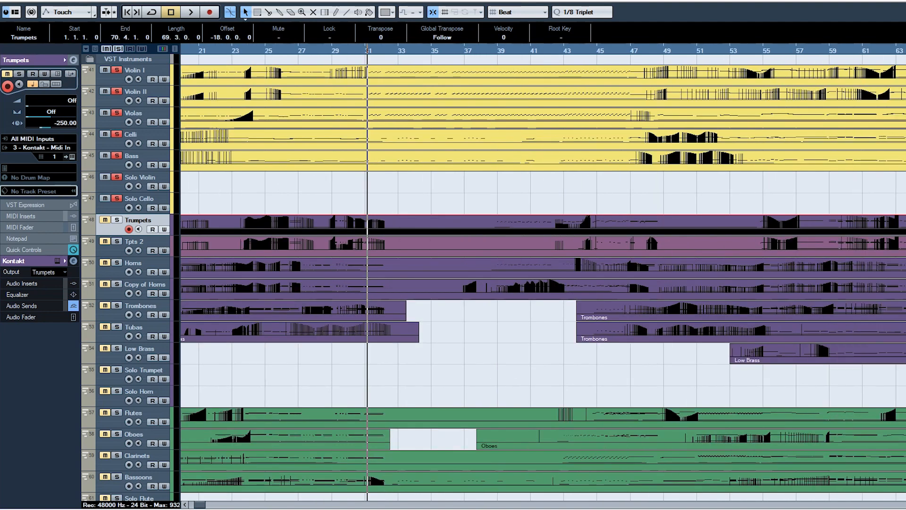
key("space")
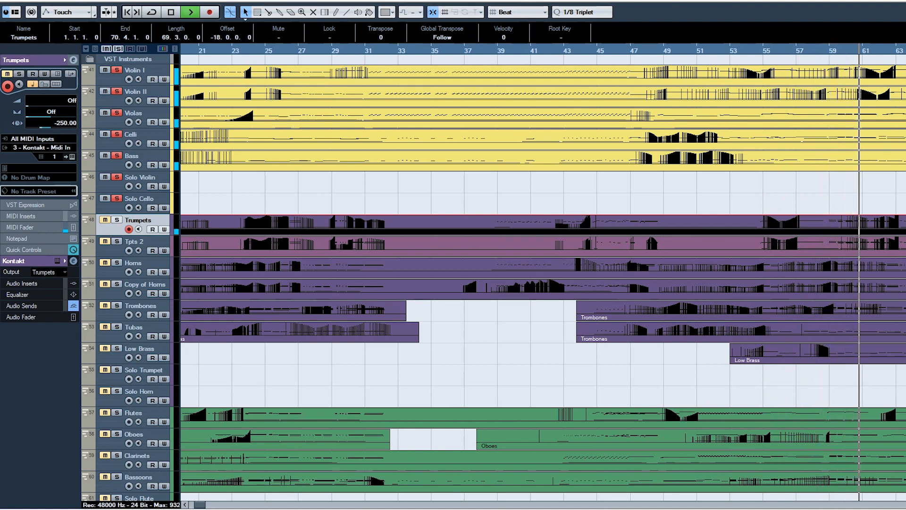
key("space")
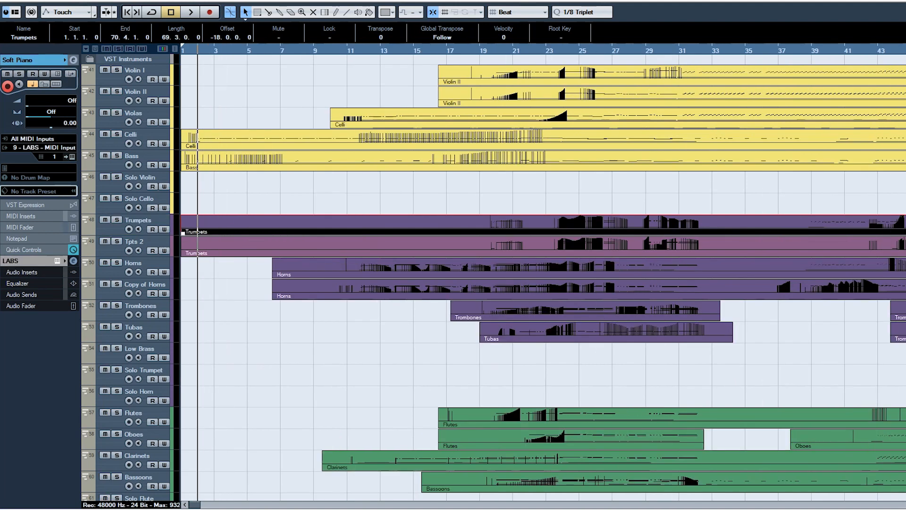
Step: Move the playback position to about bar 14, solo the Bass string track, and check its counterpart in the Tight Orc Strings track
left_click_drag(195, 50, 396, 51)
key("space")
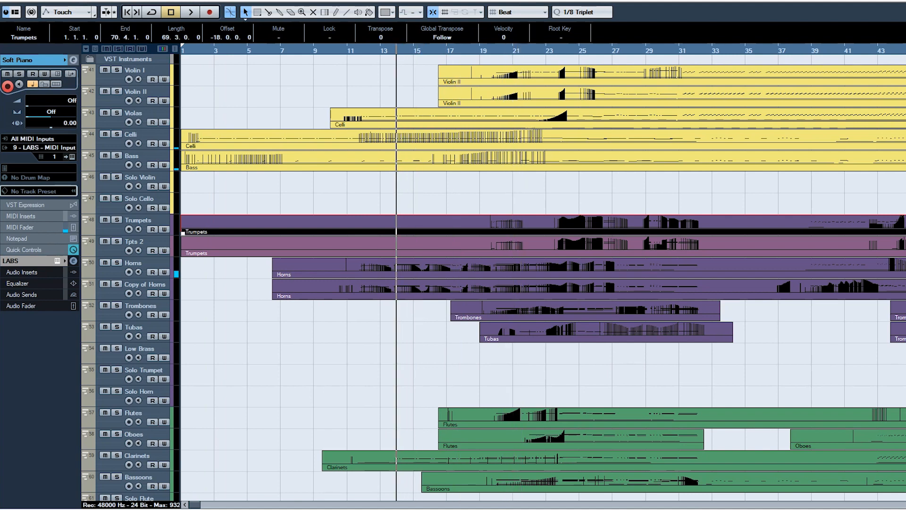
left_click(117, 155)
scroll(543, 278, "down", 10)
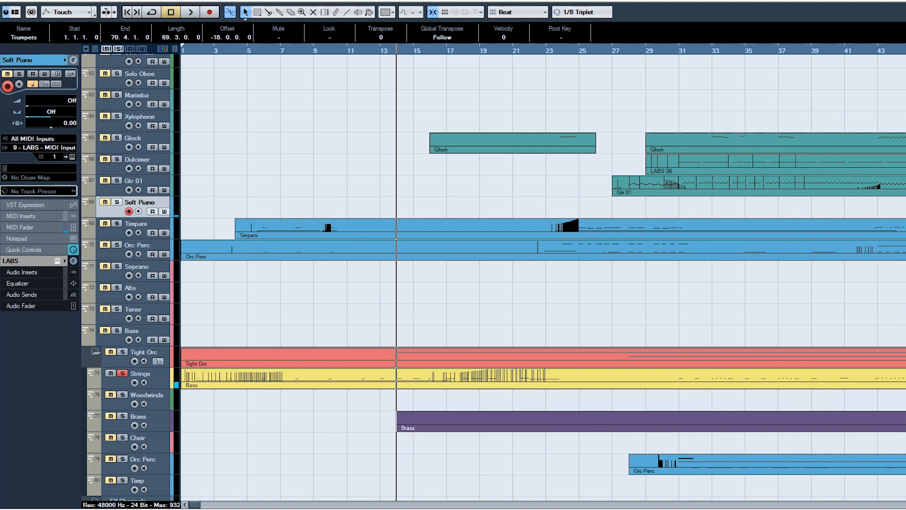
scroll(543, 278, "up", 10)
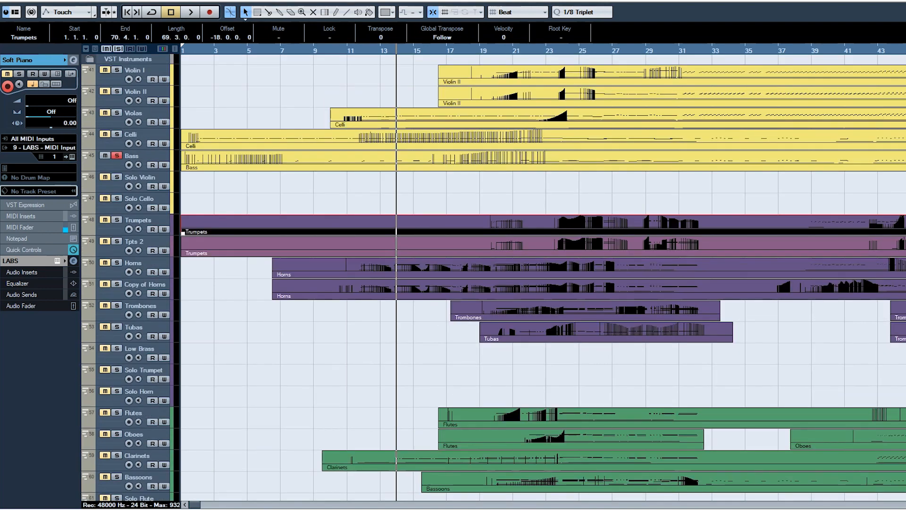
scroll(543, 278, "down", 10)
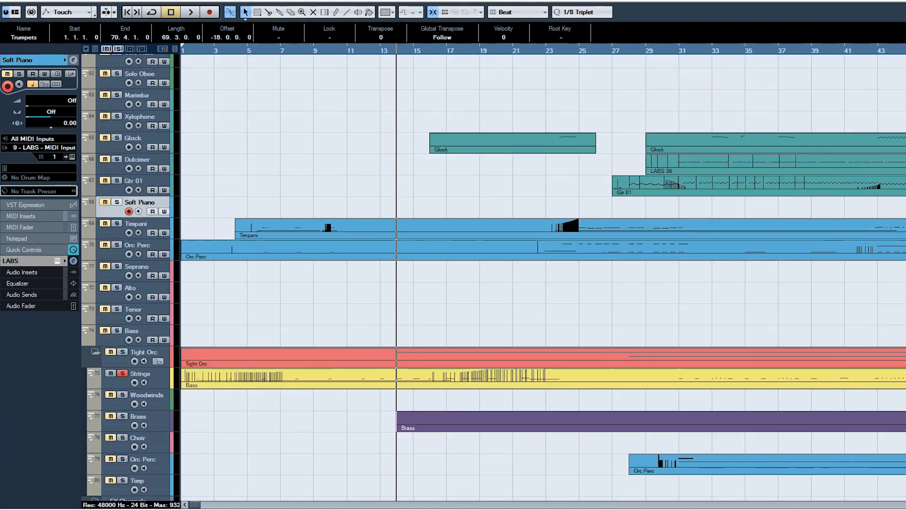
scroll(542, 278, "up", 10)
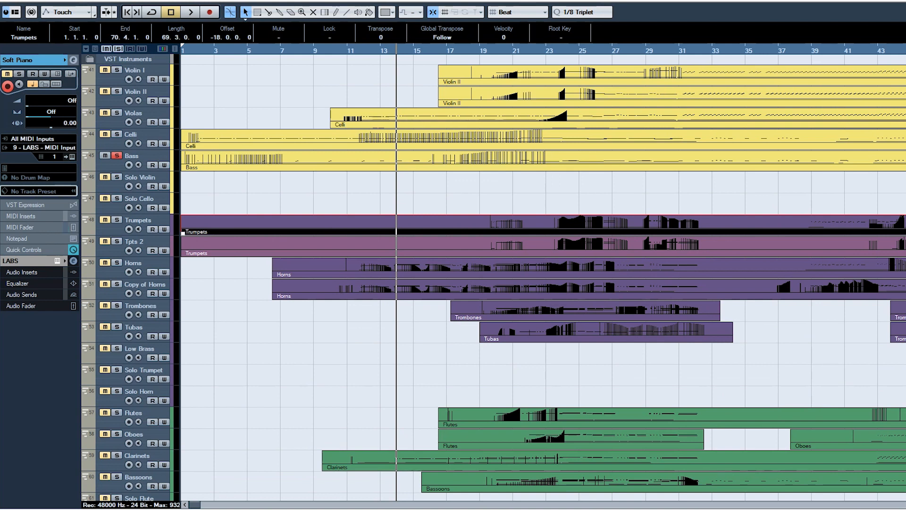
Step: Play the soloed Bass part from about bar 2 while viewing the layered Tight Orc Strings track
left_click_drag(213, 51, 194, 51)
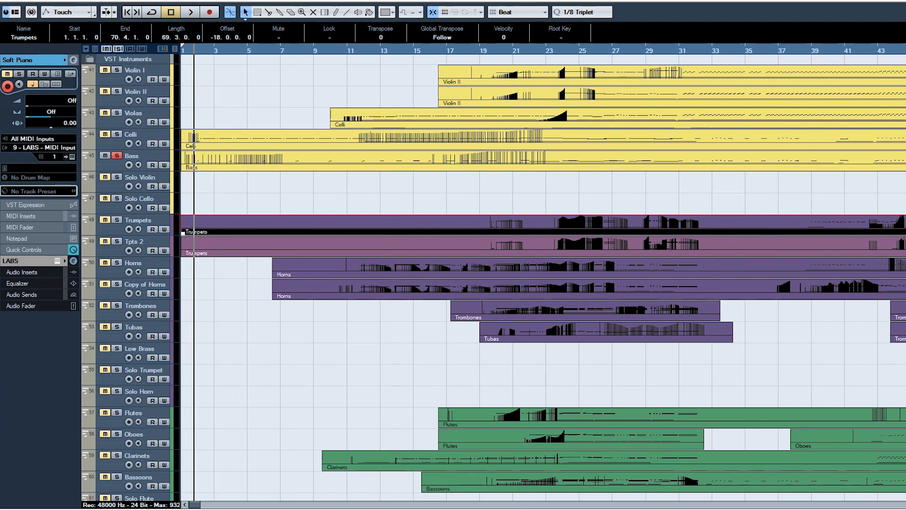
key("space")
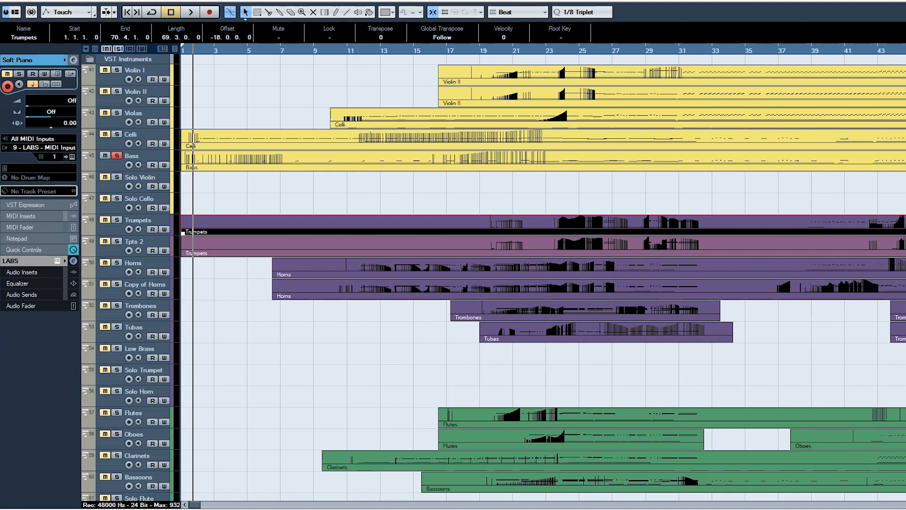
scroll(543, 278, "down", 10)
key("space")
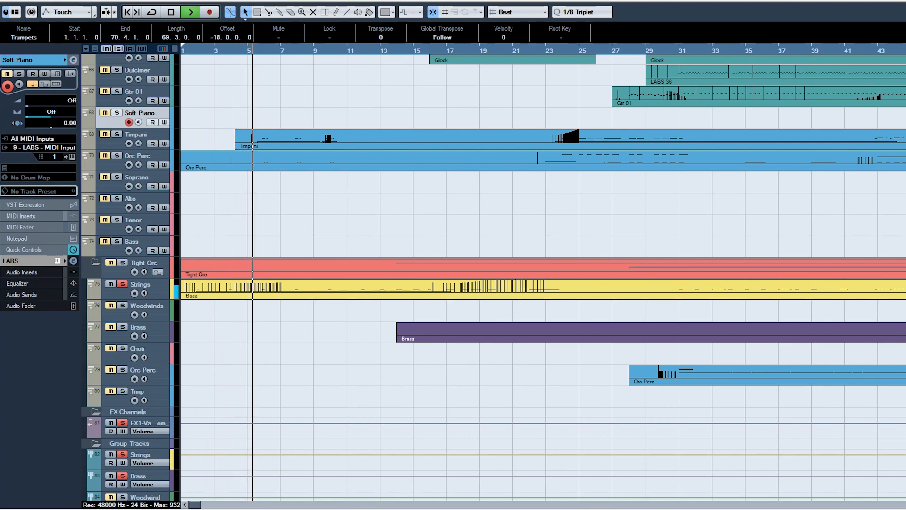
scroll(117, 160, "up", 8)
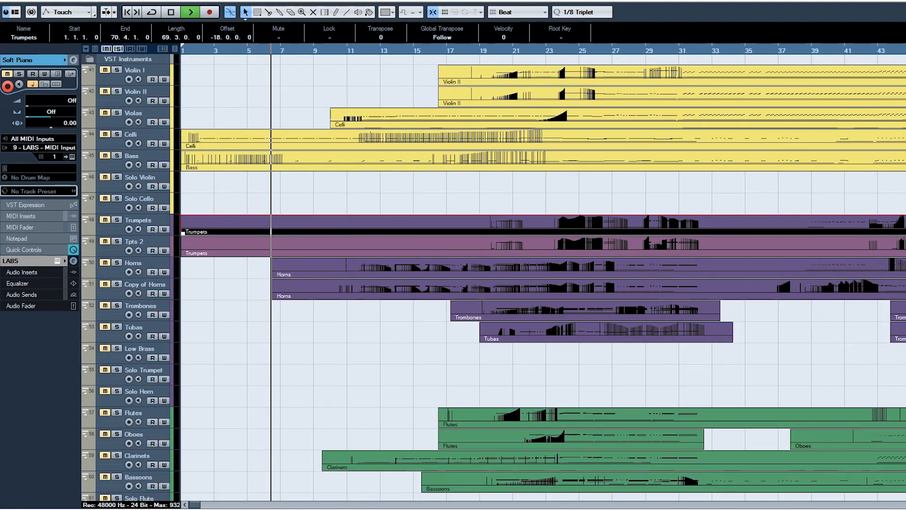
Step: Play the soloed Bass part from about bar 16, and compare it with the full orchestra by clearing the solo
left_click(116, 155)
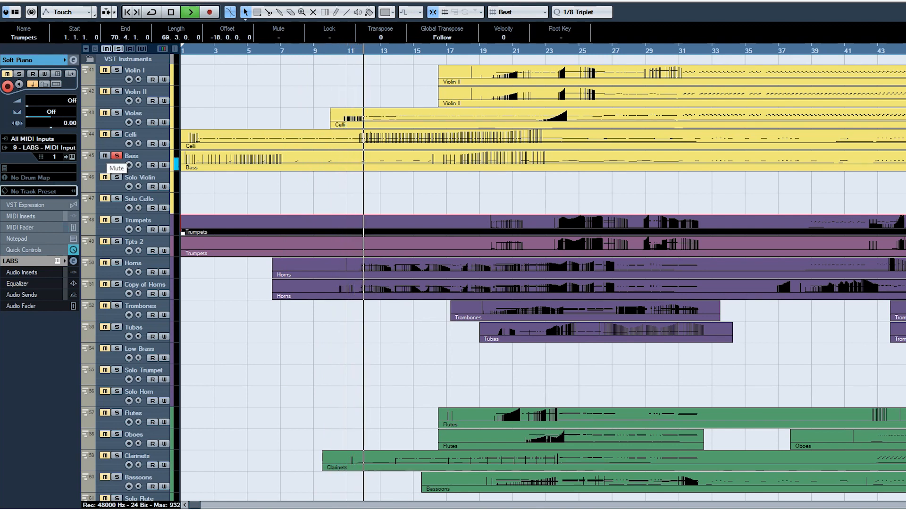
left_click(436, 51)
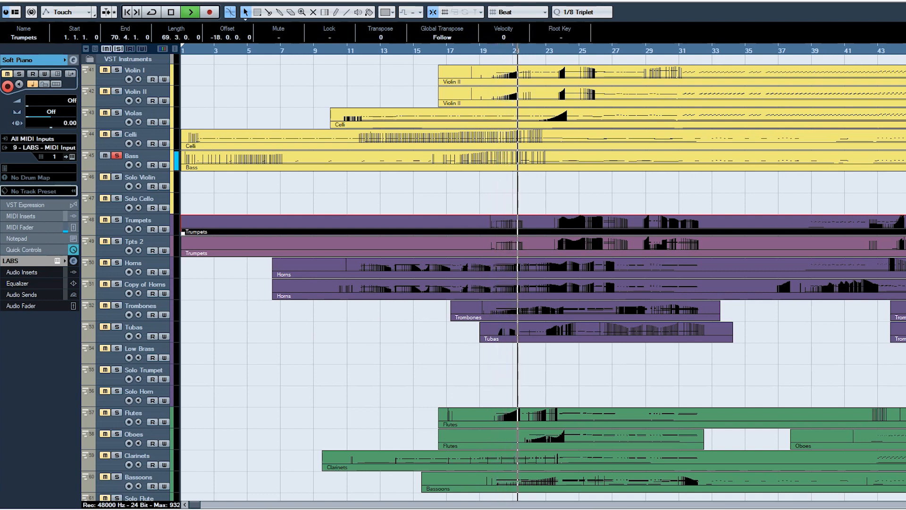
key("space")
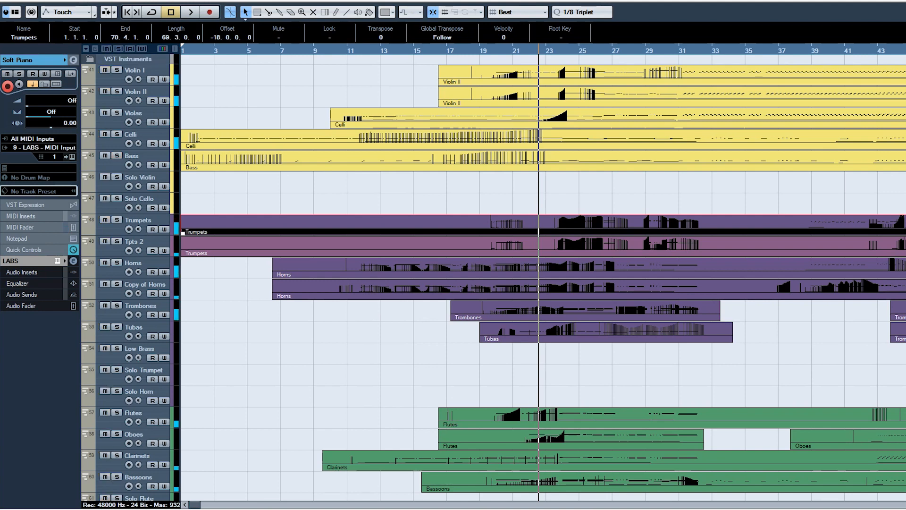
Step: Solo the Gtr 01 and Dulcimer tracks and play them together from about bar 31
scroll(493, 276, "down", 10)
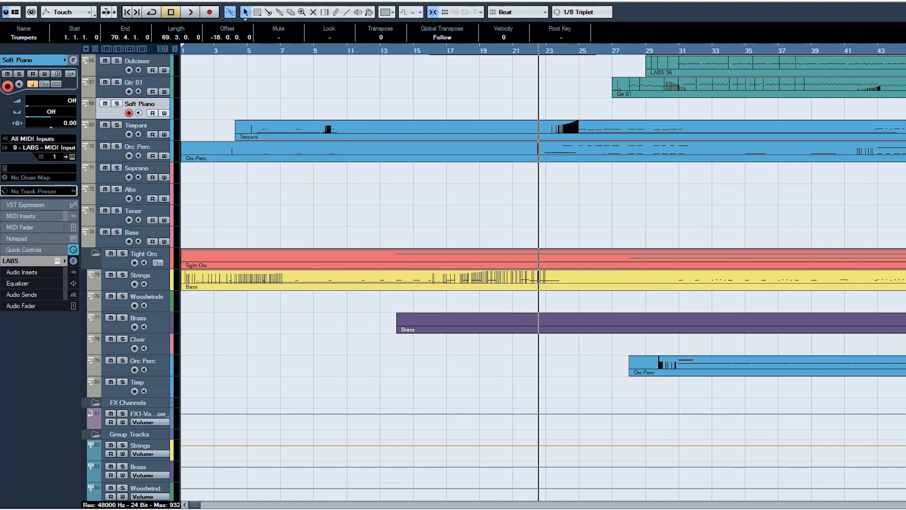
scroll(494, 276, "up", 2)
scroll(493, 276, "up", 3)
scroll(493, 276, "down", 3)
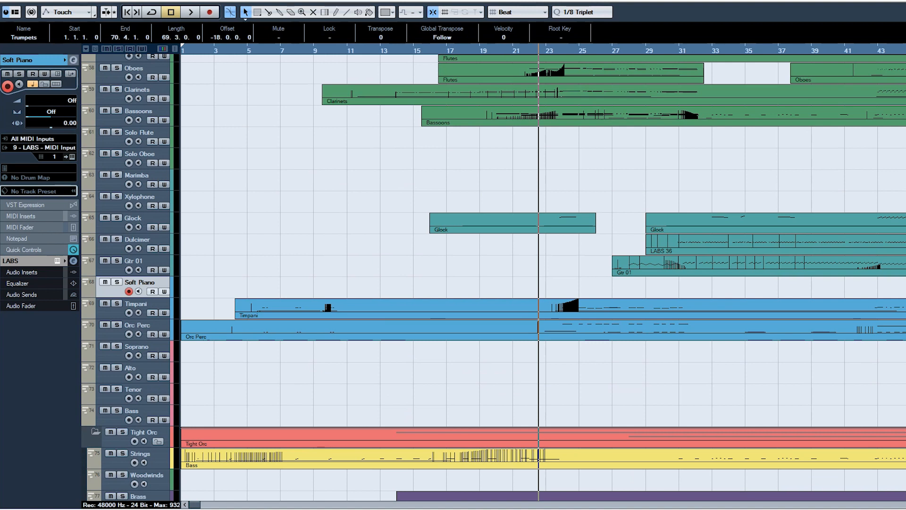
left_click(117, 261)
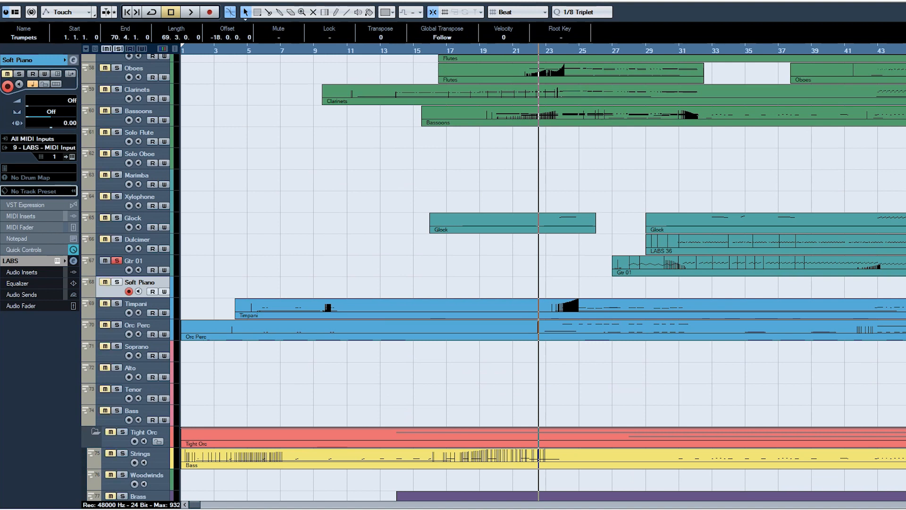
left_click(117, 239)
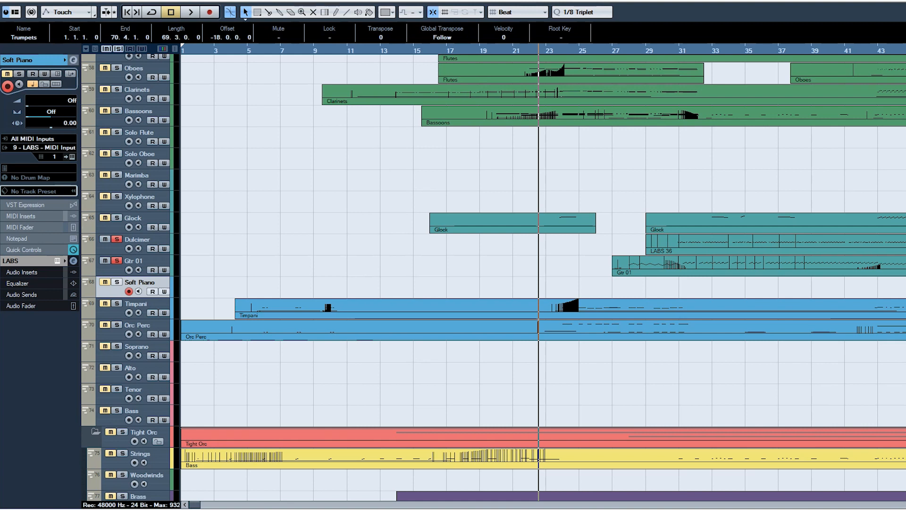
left_click_drag(629, 50, 677, 51)
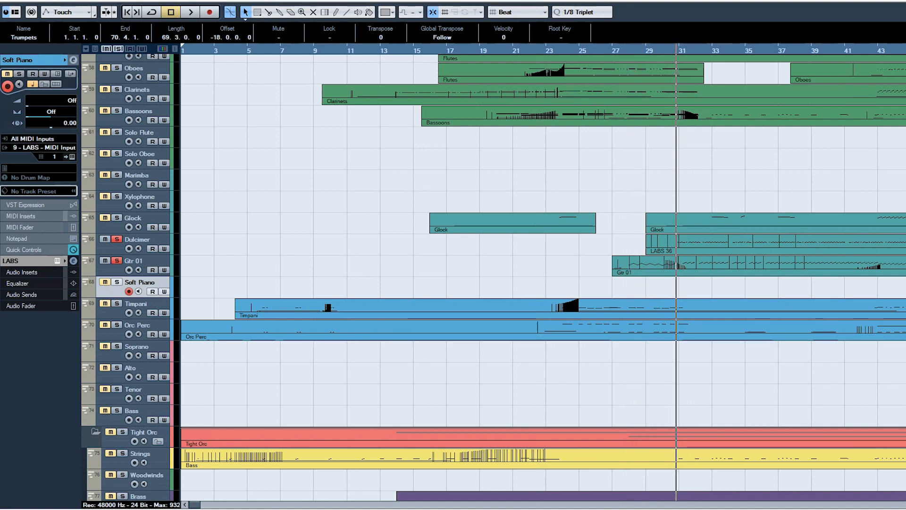
key("space")
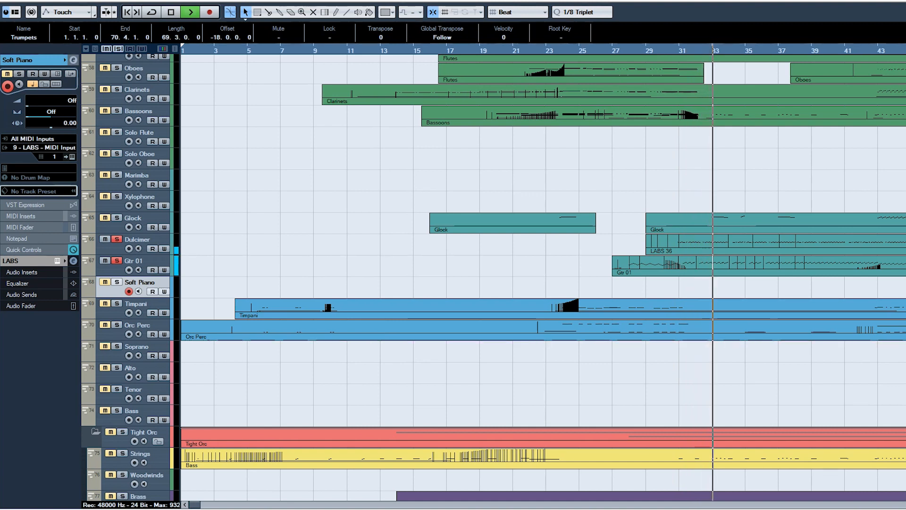
Step: Clear the Dulcimer solo and the Gtr 01 solo in turn to hear the full orchestra, and stop playback around bar 37
left_click(117, 240)
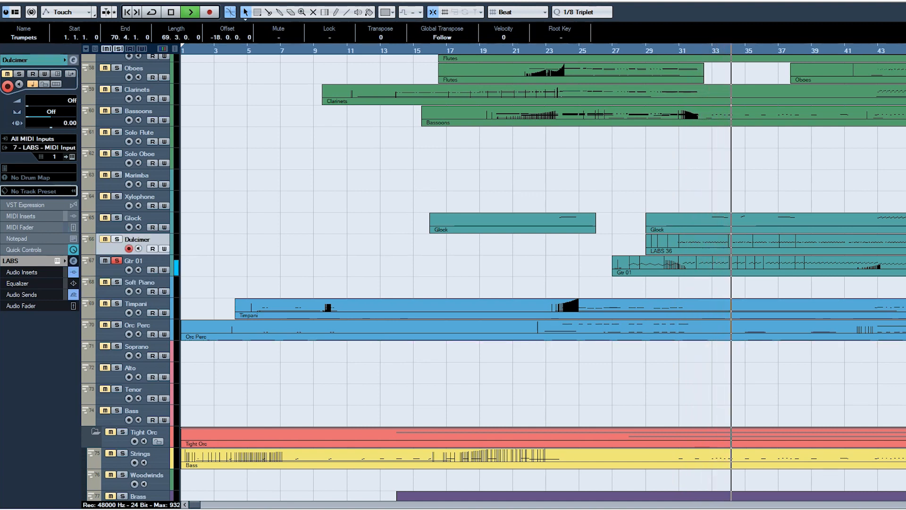
left_click(117, 260)
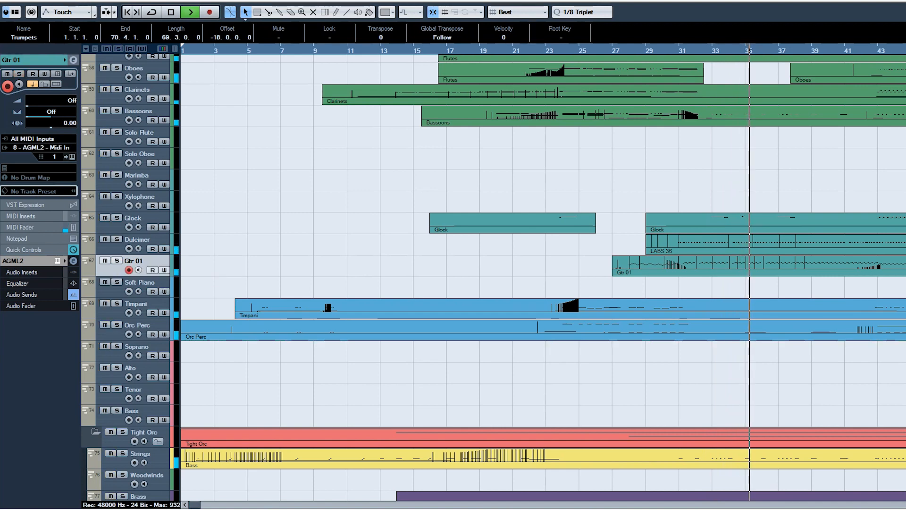
scroll(493, 278, "up", 6)
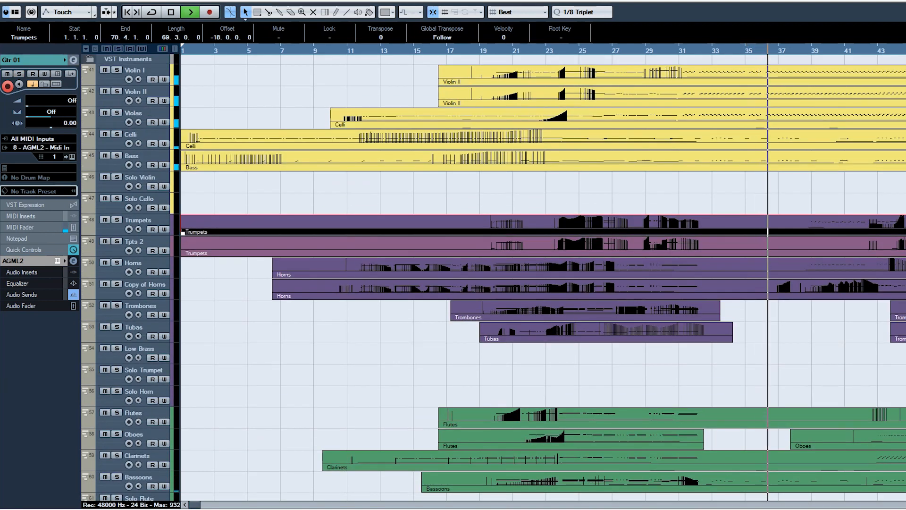
key("space")
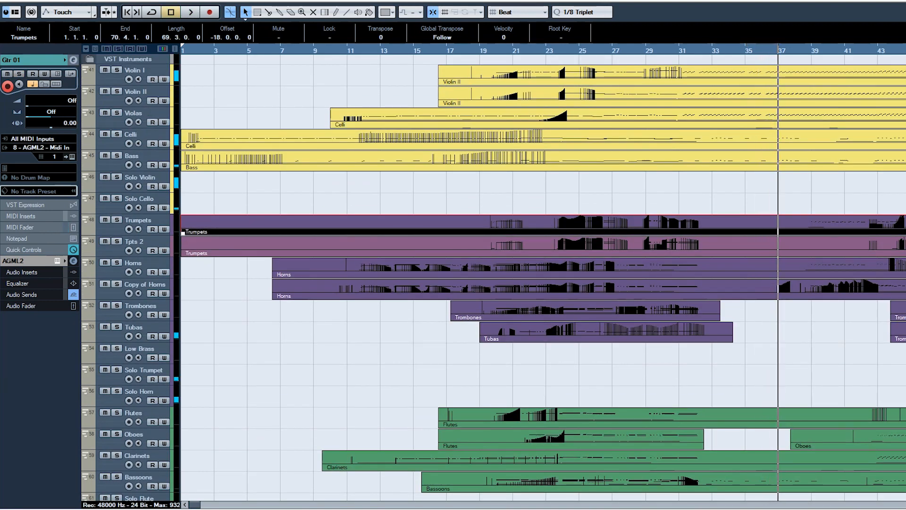
Step: Examine the whole arrangement across its full timeline, from the Violin I track through brass, woodwinds and percussion to the Tight Orc tracks
scroll(493, 277, "down", 3)
key("g")
key("g")
key("g")
key("g")
scroll(493, 277, "up", 3)
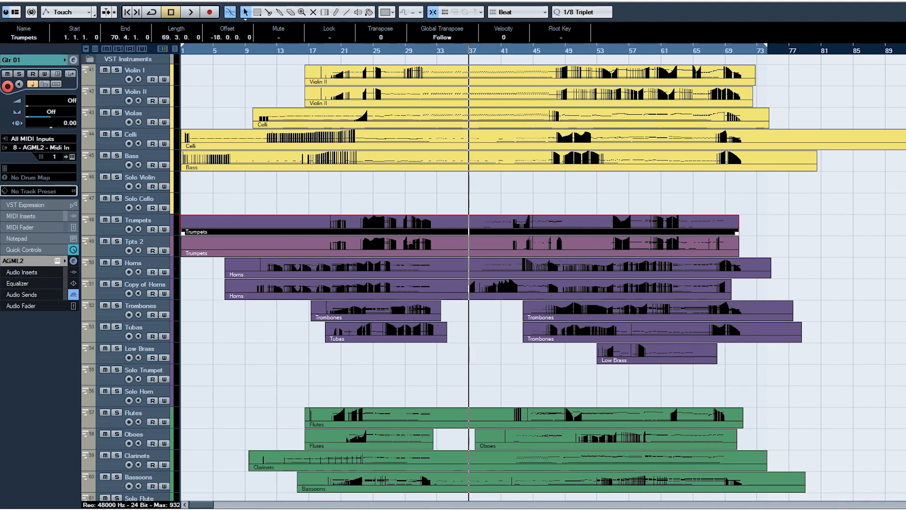
scroll(543, 279, "down", 5)
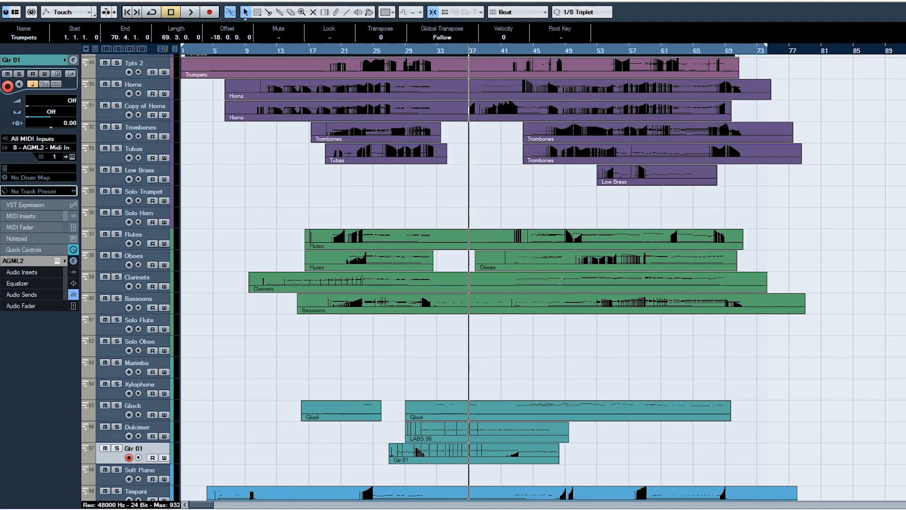
scroll(543, 279, "up", 5)
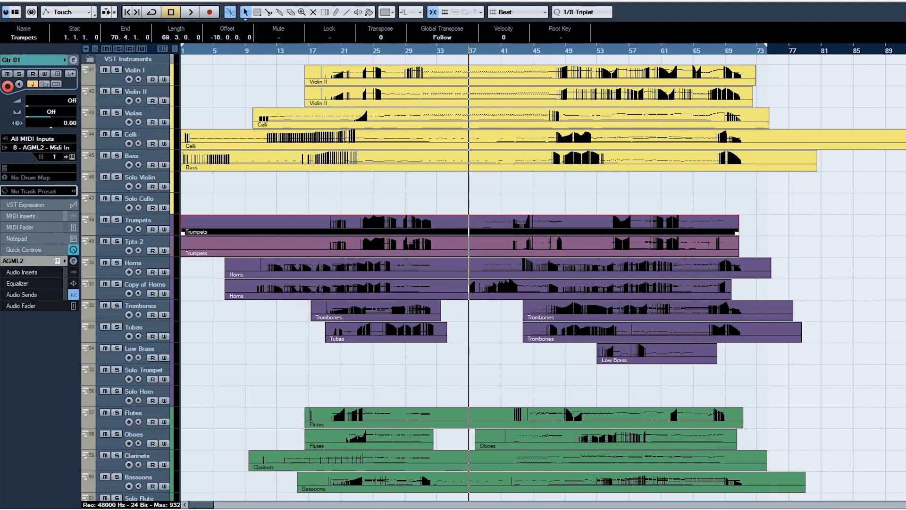
scroll(543, 278, "down", 8)
scroll(543, 278, "up", 5)
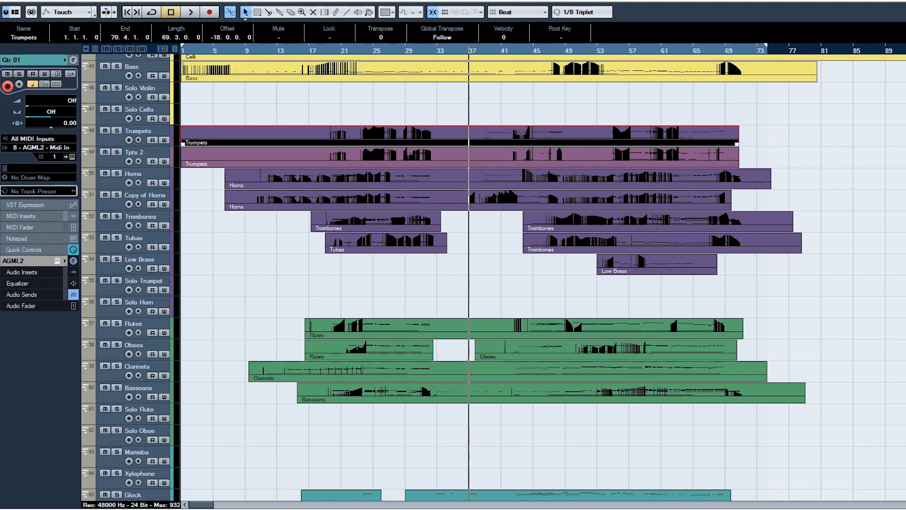
scroll(543, 278, "down", 6)
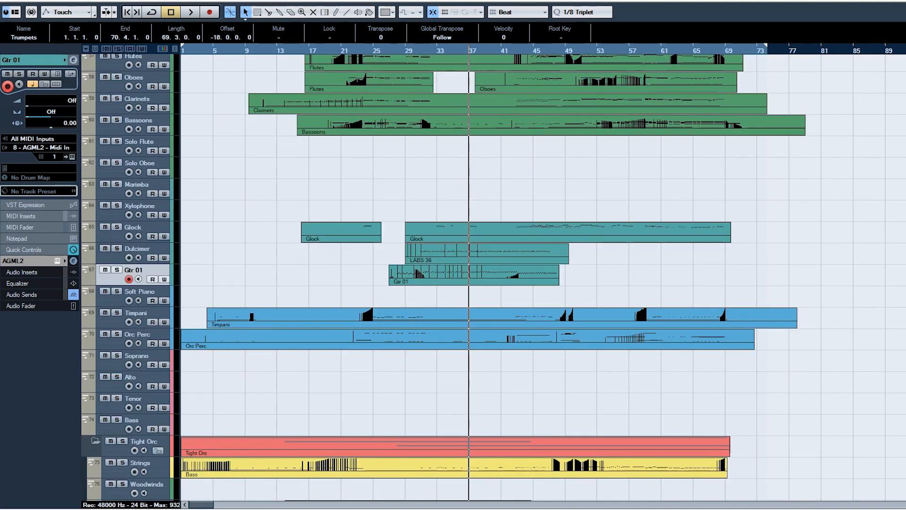
scroll(542, 278, "up", 4)
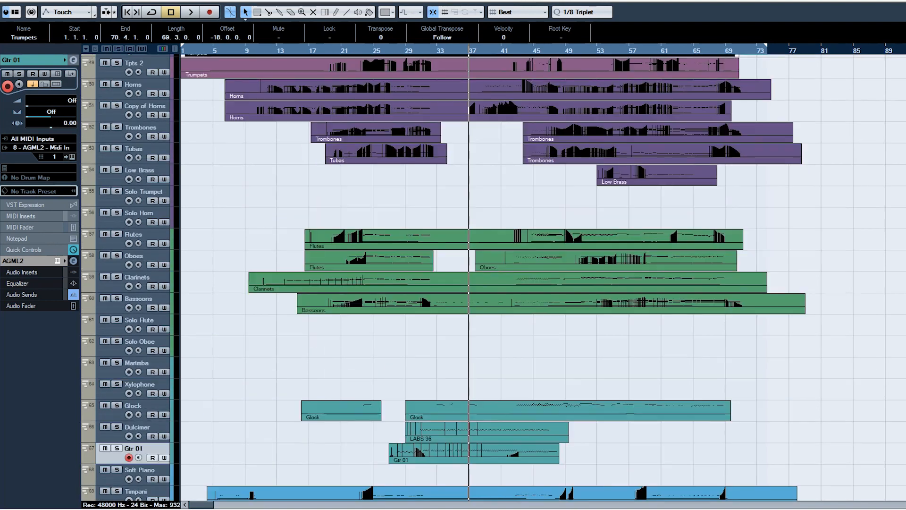
scroll(543, 278, "down", 6)
scroll(543, 277, "up", 10)
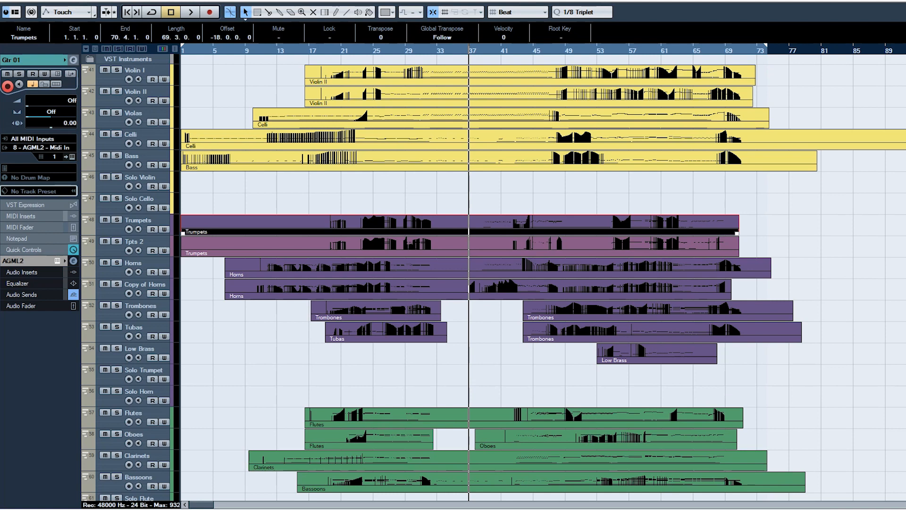
scroll(543, 278, "down", 6)
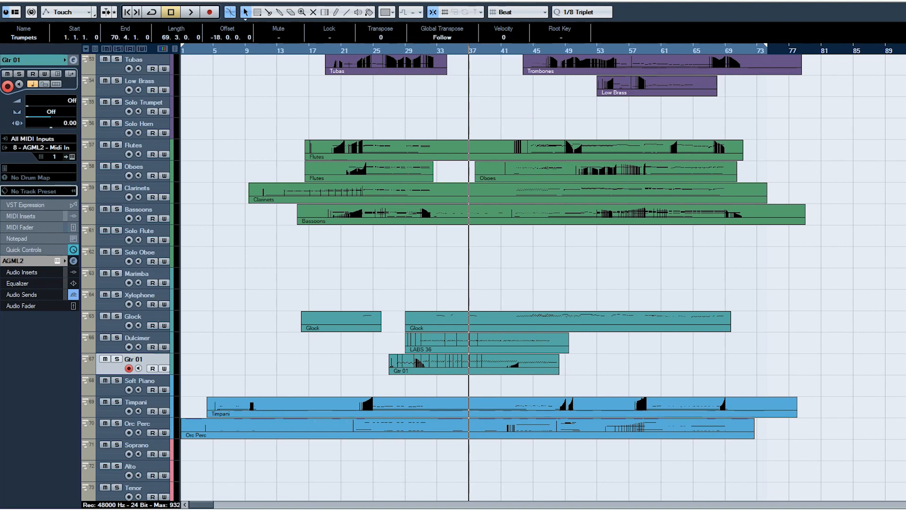
Step: Return the project cursor to the beginning of the arrangement at bar 1
scroll(543, 278, "up", 5)
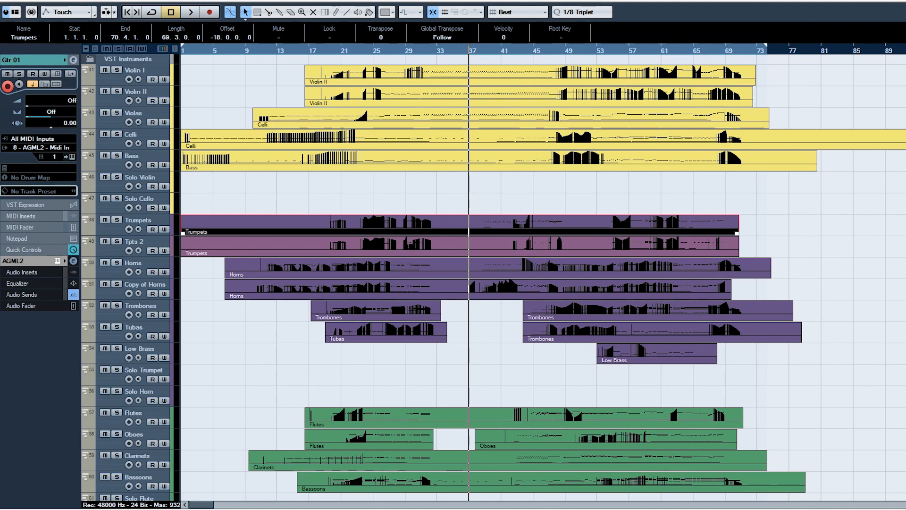
scroll(543, 277, "down", 3)
scroll(543, 277, "up", 3)
key("KP_Subtract")
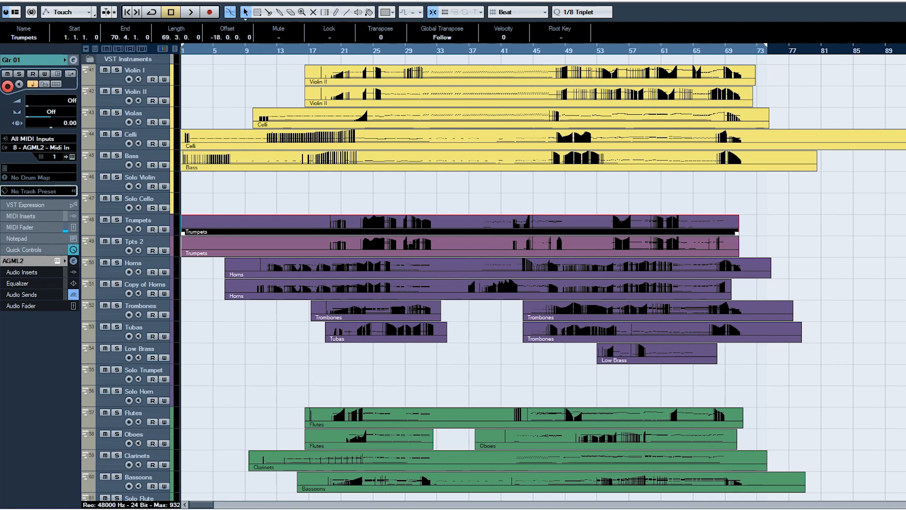
Step: Examine the string, brass, woodwind and percussion parts once more, from the Violin I track down to the Strings track under Tight Orc
scroll(543, 279, "down", 4)
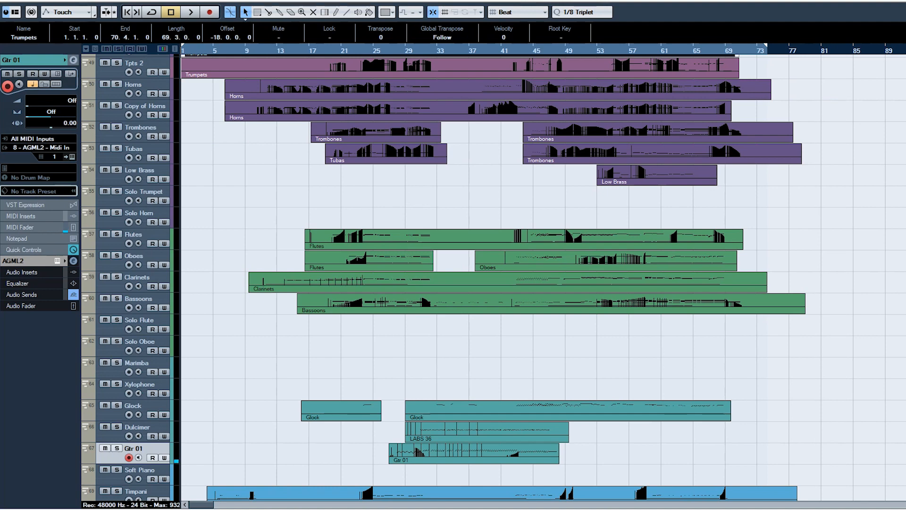
scroll(543, 279, "up", 4)
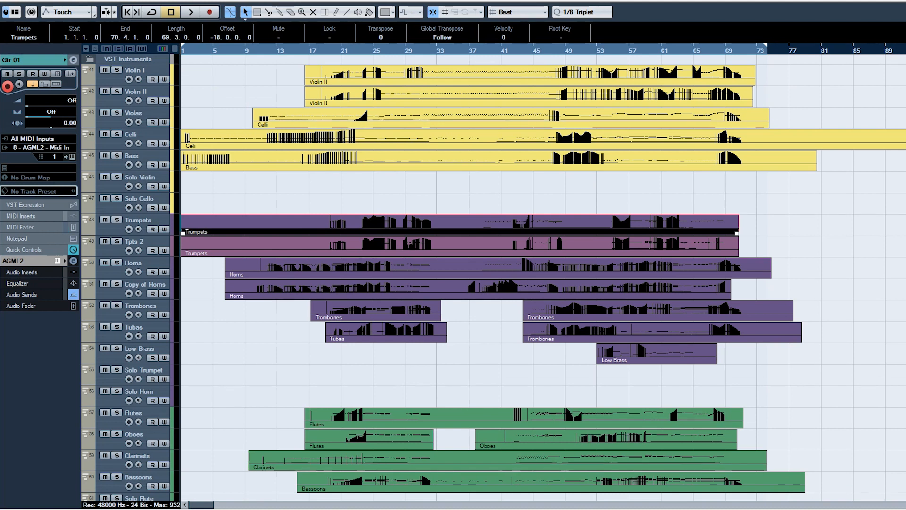
scroll(542, 278, "down", 4)
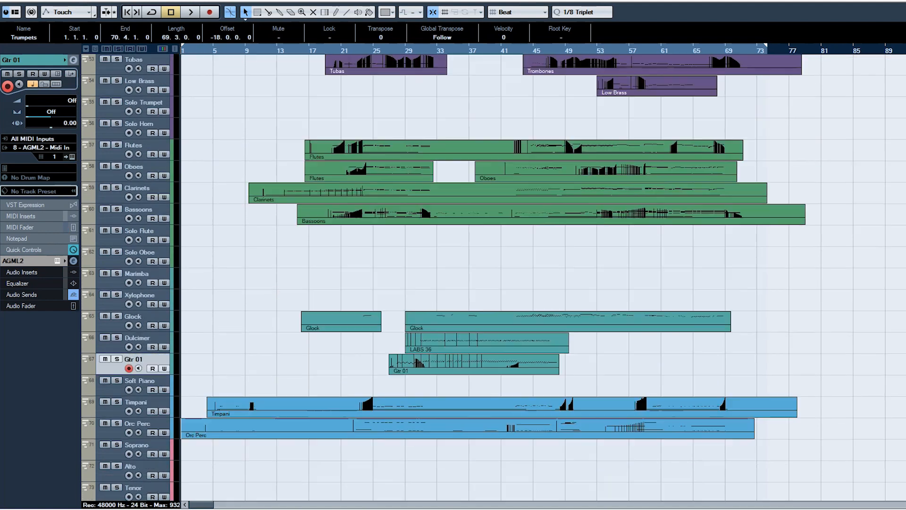
scroll(543, 278, "up", 4)
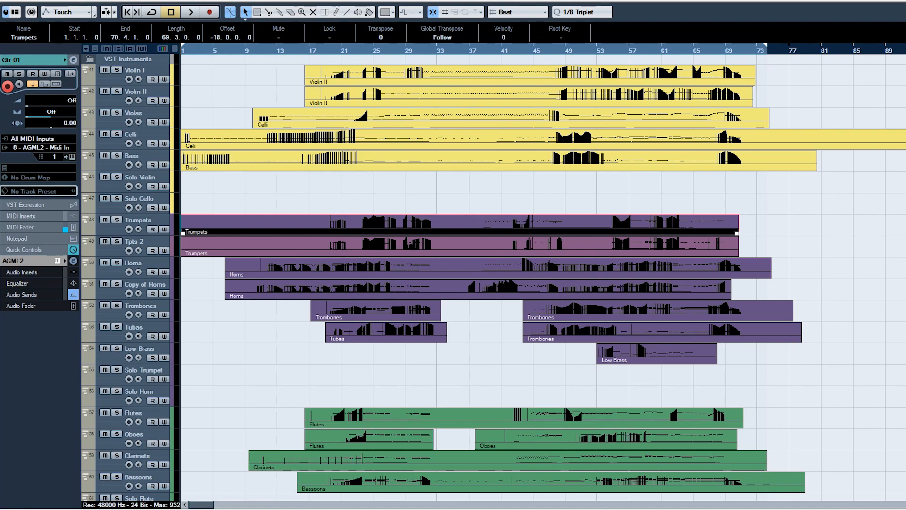
scroll(543, 278, "down", 6)
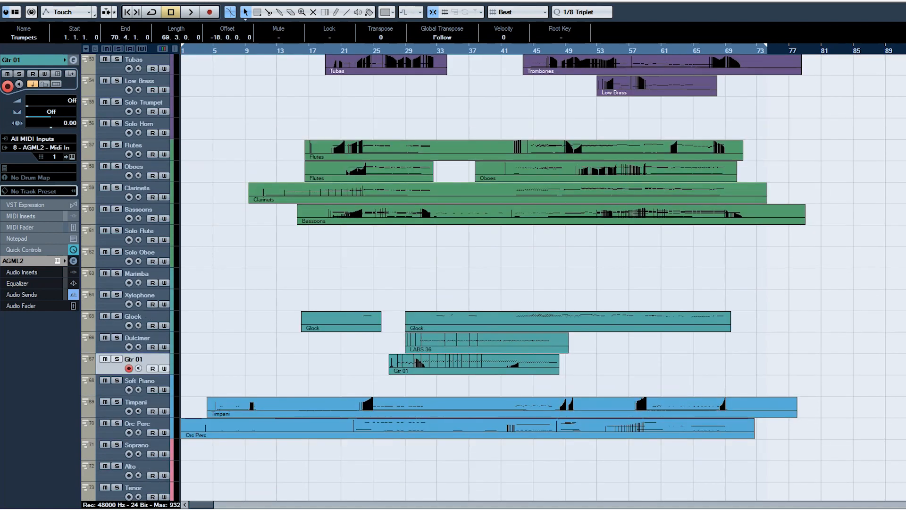
scroll(542, 279, "up", 4)
scroll(543, 279, "up", 4)
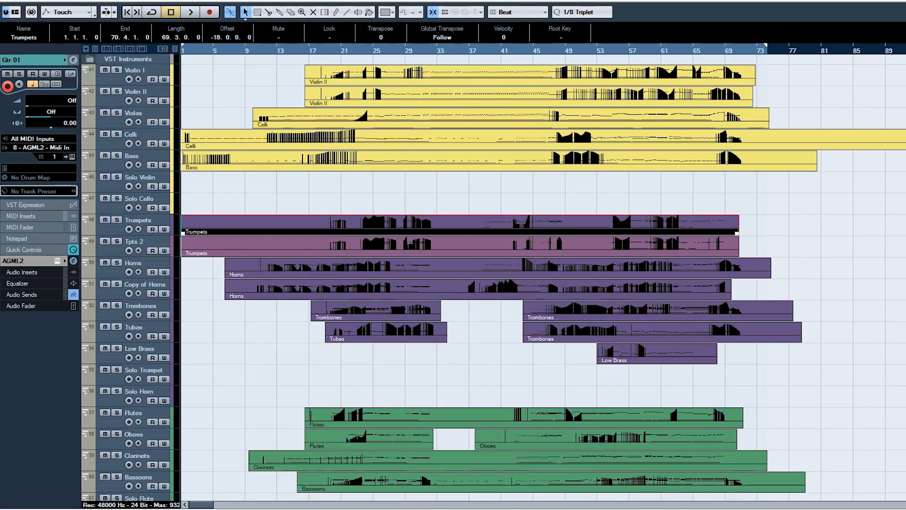
scroll(543, 278, "down", 12)
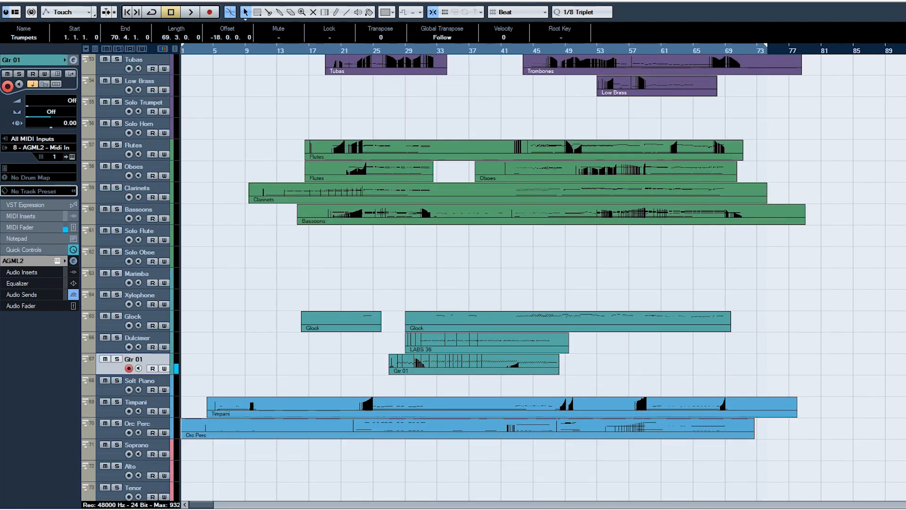
scroll(542, 278, "up", 12)
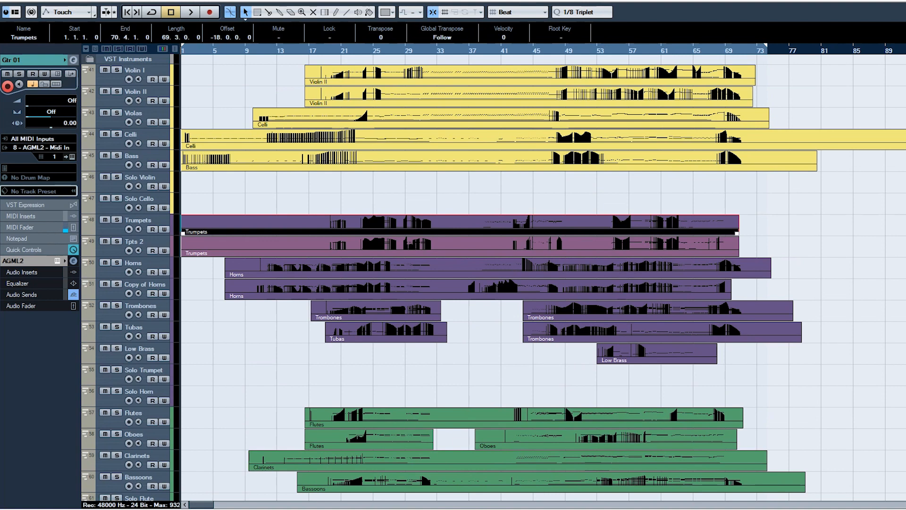
scroll(543, 279, "down", 16)
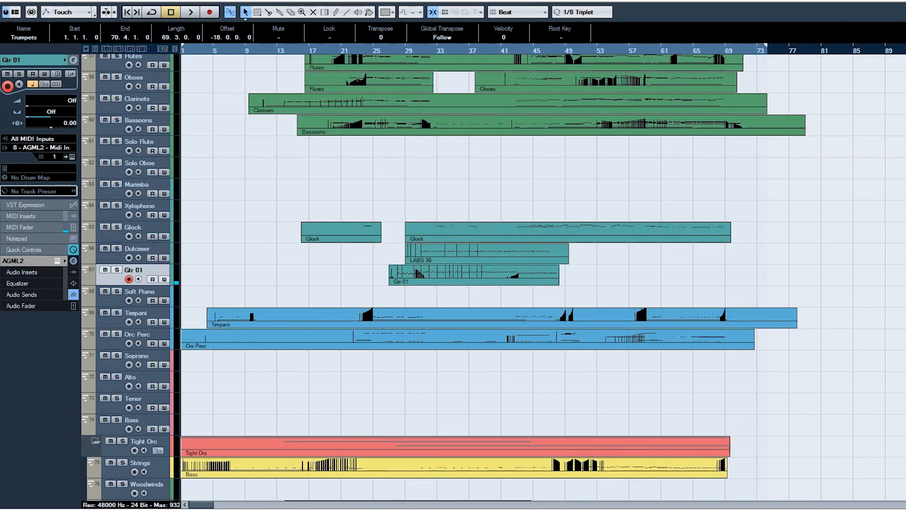
scroll(543, 279, "up", 16)
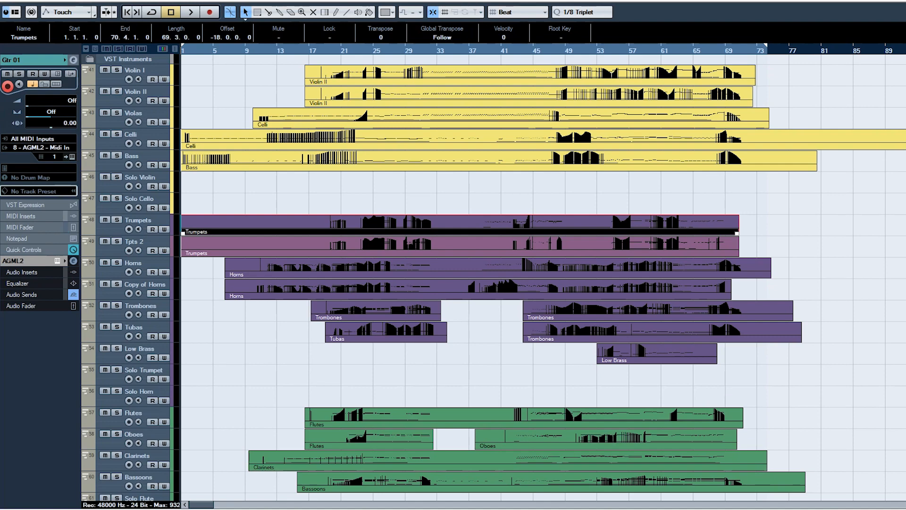
mouse_move(335, 508)
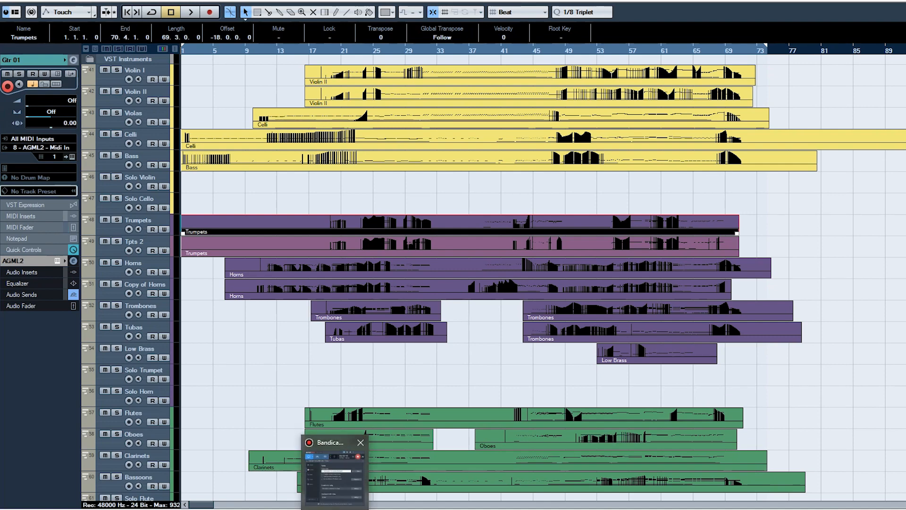